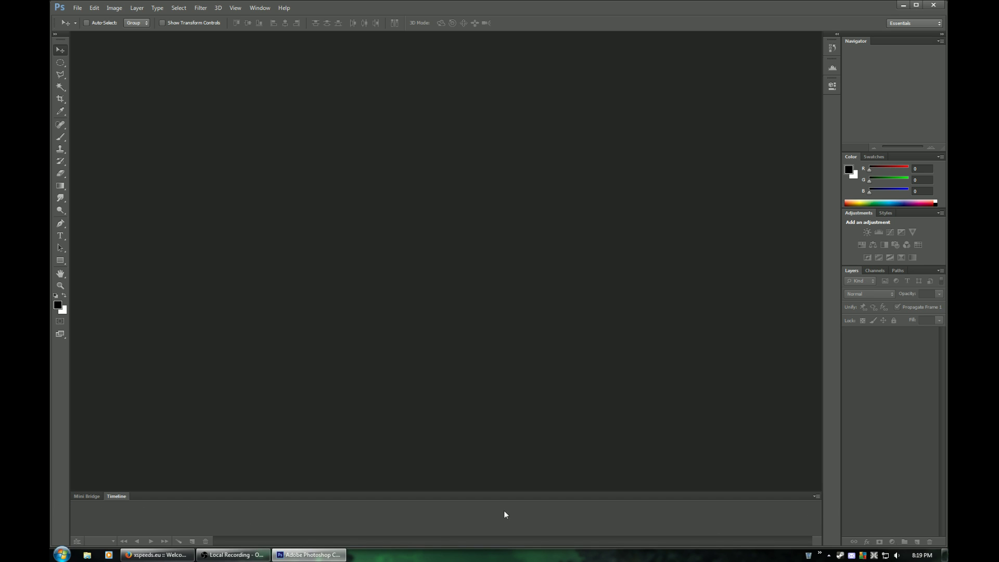
Create a new blank Untitled-1 document with the default settings
{"action": "left_click", "coordinate": [264, 8]}
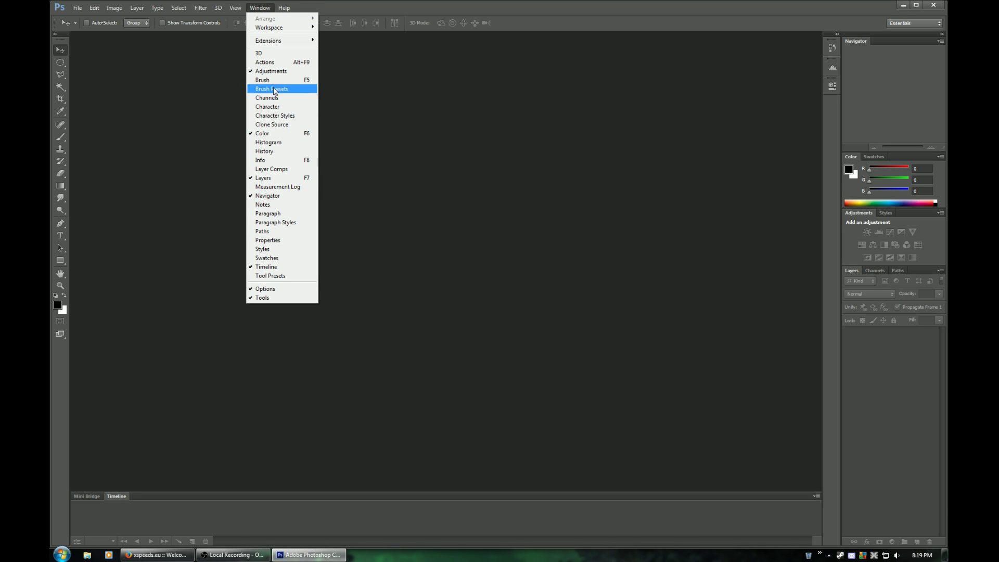
{"action": "left_click", "coordinate": [262, 9]}
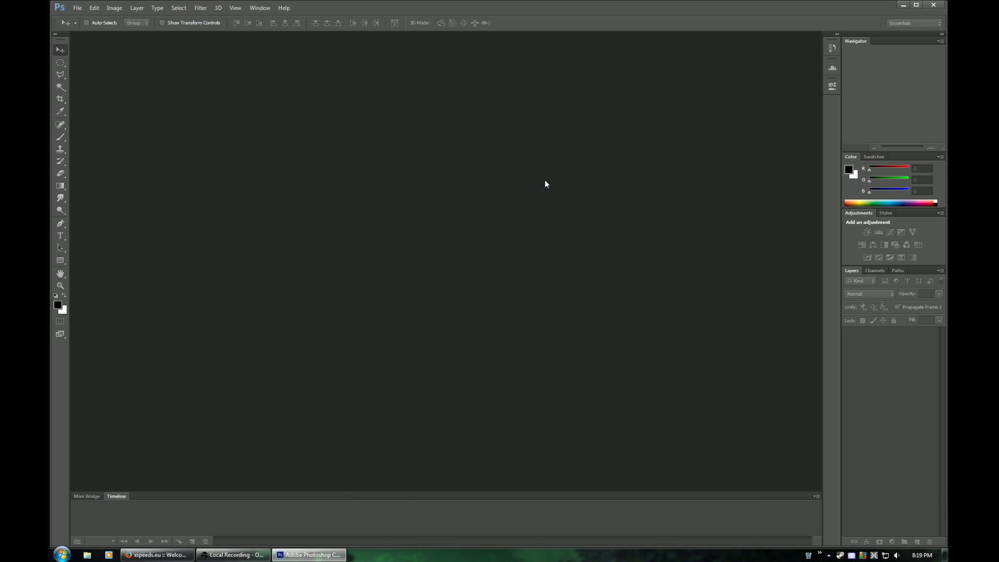
{"action": "key", "text": "ctrl+n"}
{"action": "left_click", "coordinate": [519, 182]}
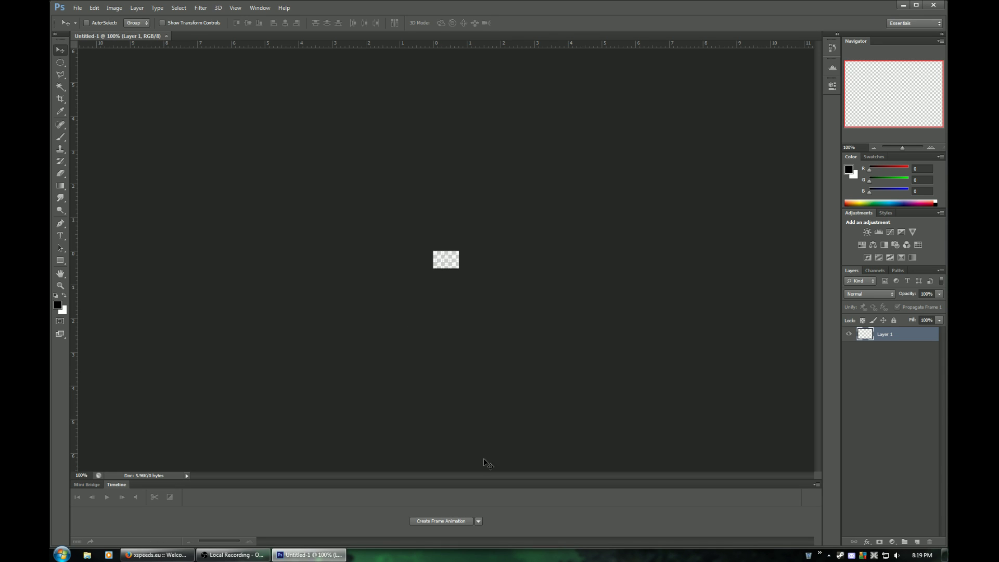
Check the Timeline type choices unchanged, then close the blank Untitled-1 document
{"action": "left_click", "coordinate": [478, 521]}
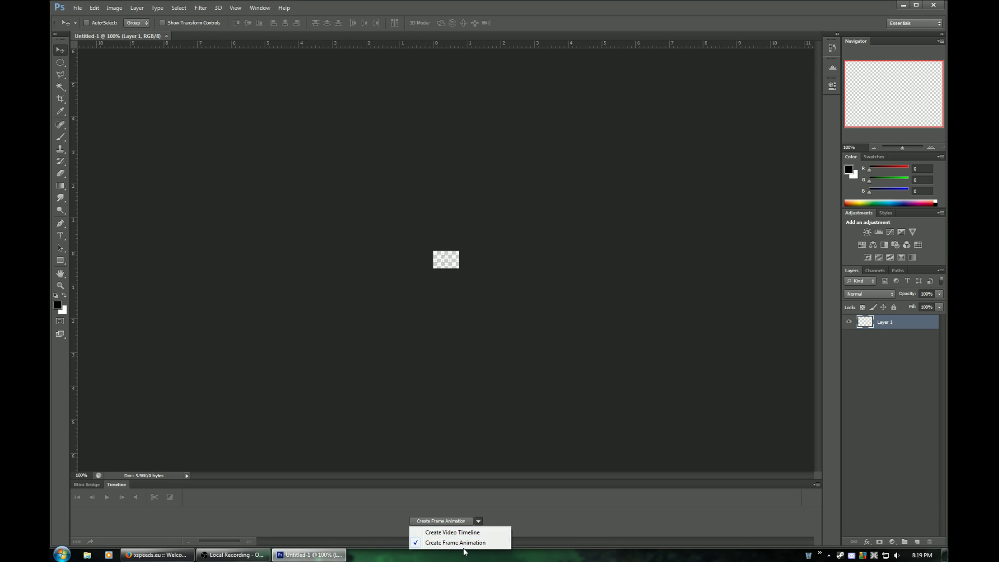
{"action": "left_click", "coordinate": [523, 510]}
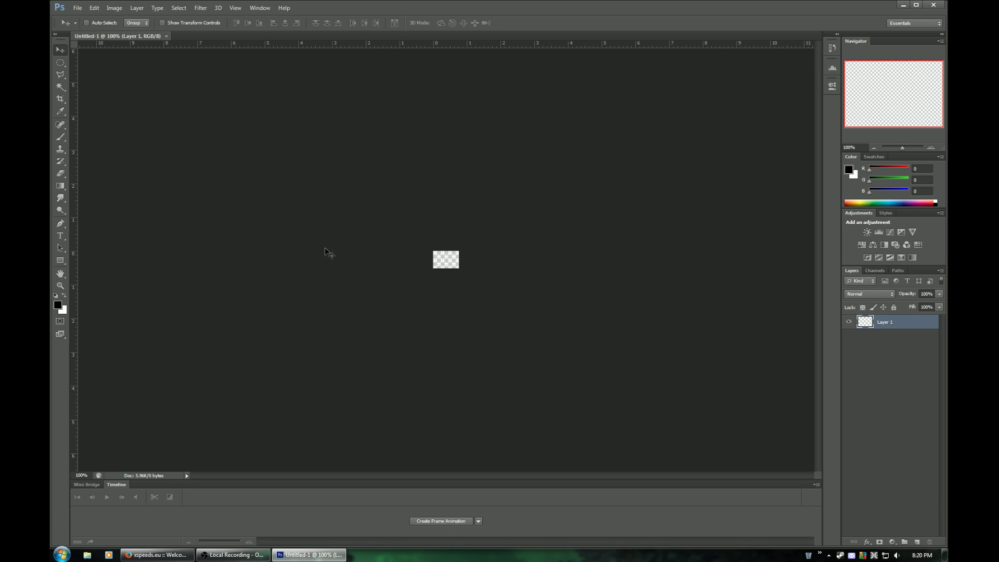
{"action": "left_click", "coordinate": [166, 36]}
Open All_Ships_Scroll_Sig.psd from the Star Citizen folder
{"action": "left_click", "coordinate": [77, 7]}
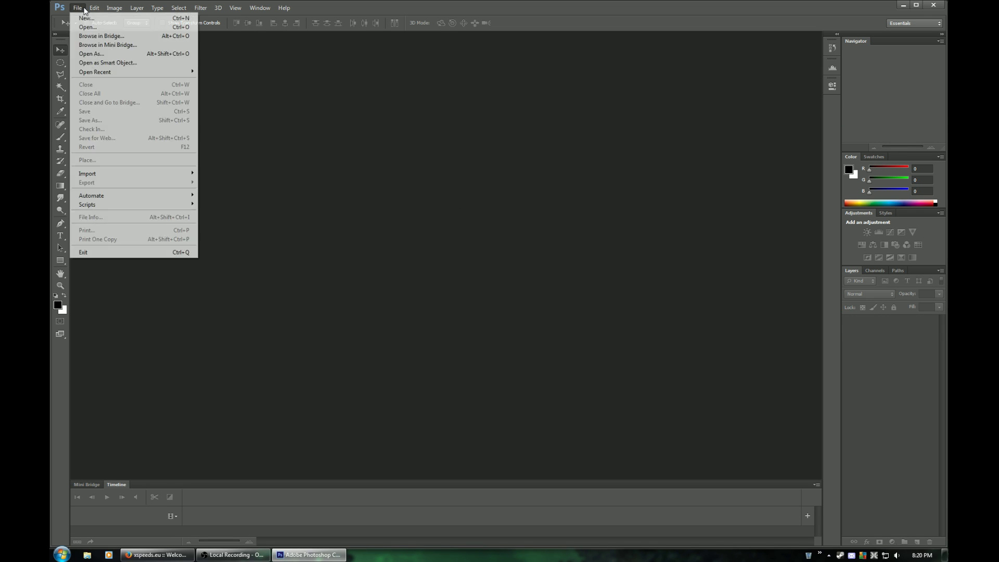
{"action": "left_click", "coordinate": [85, 27]}
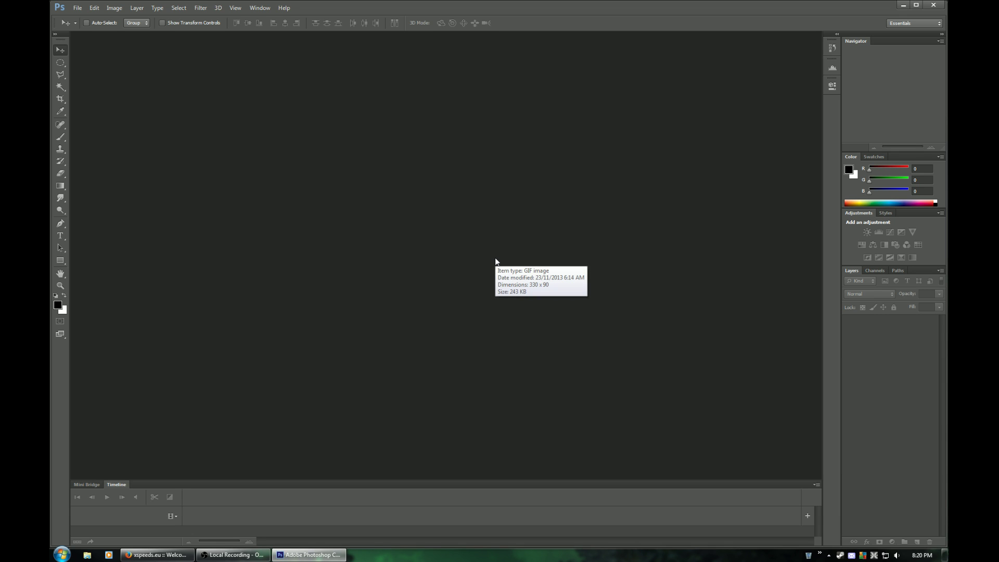
{"action": "left_click", "coordinate": [537, 172]}
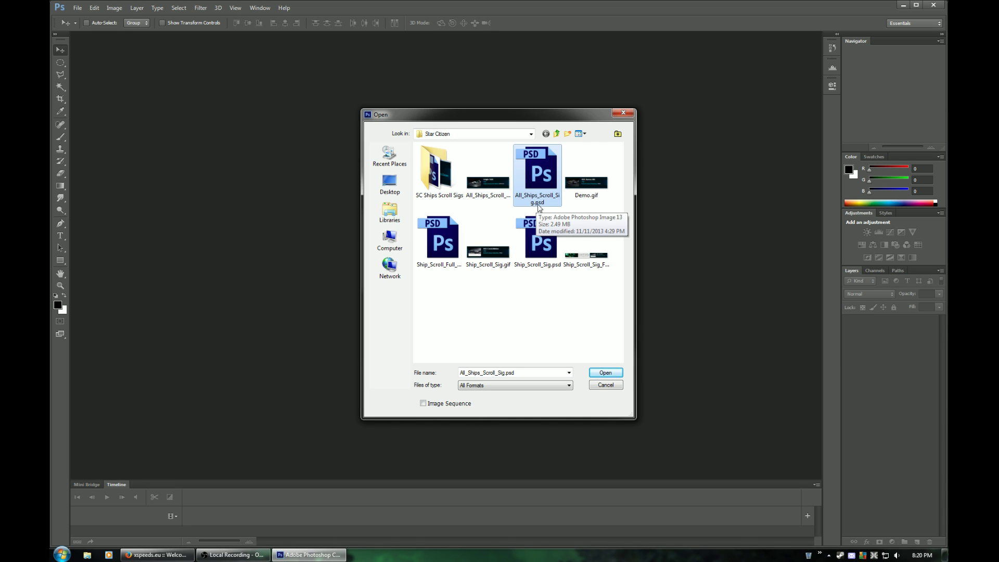
{"action": "left_click", "coordinate": [605, 373]}
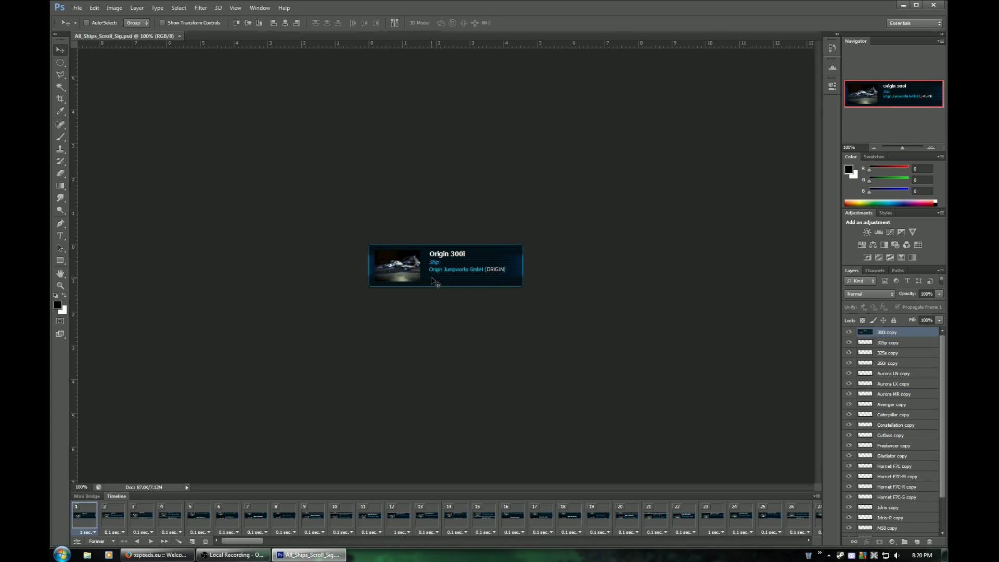
Play the scrolling animation, stop it at frame 96, and select the Vanduul Fighter copy layer
{"action": "left_click", "coordinate": [150, 541]}
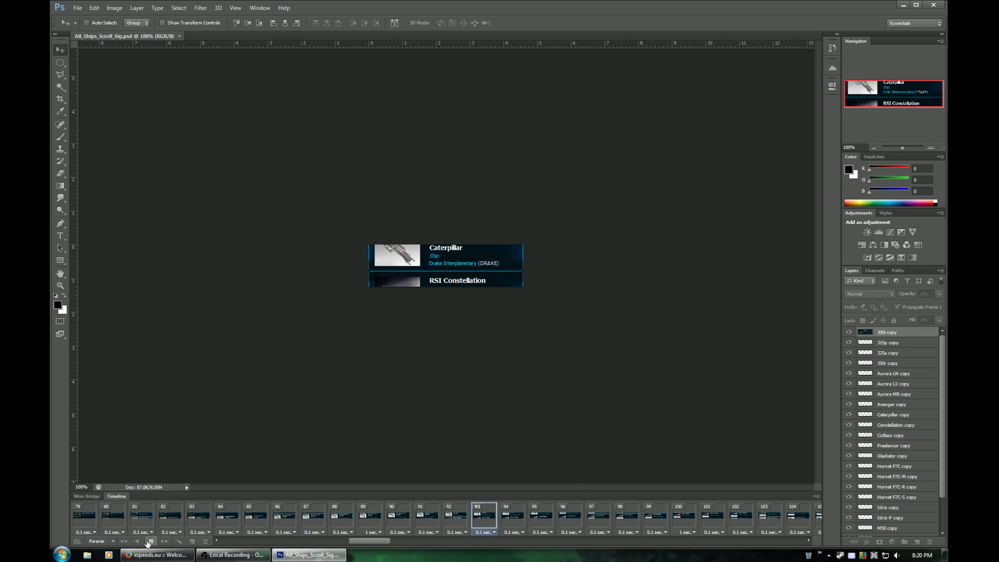
{"action": "key", "text": "space"}
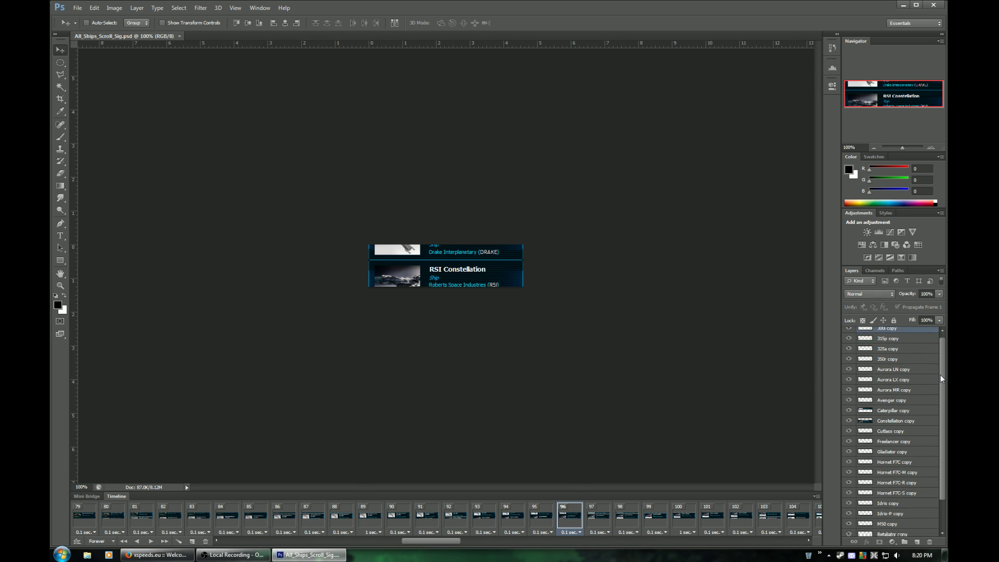
{"action": "left_click_drag", "start_coordinate": [941, 375], "coordinate": [944, 420]}
{"action": "left_click", "coordinate": [896, 517]}
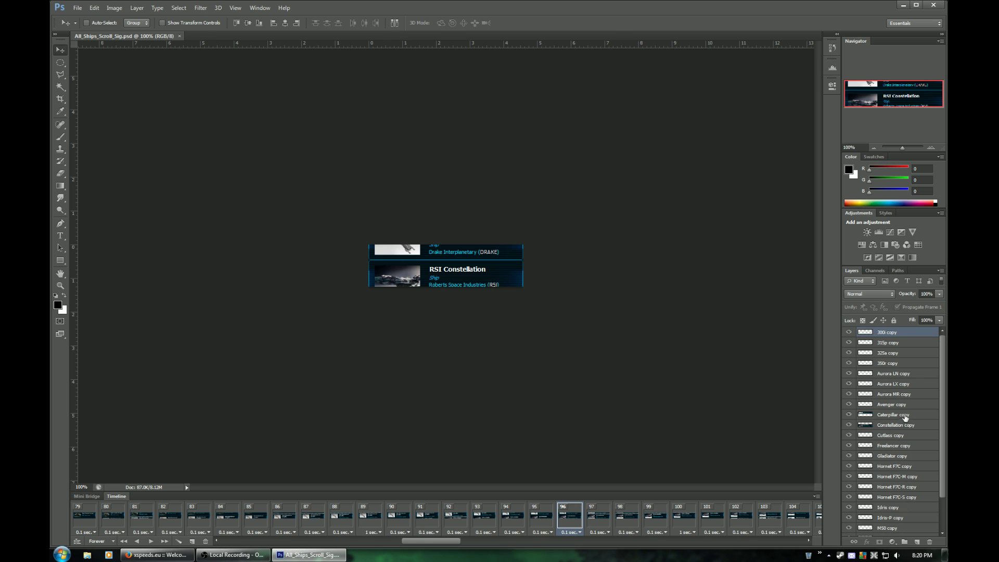
Expand the Sources and BG groups and toggle their visibility, leaving both shown
{"action": "left_click", "coordinate": [861, 532]}
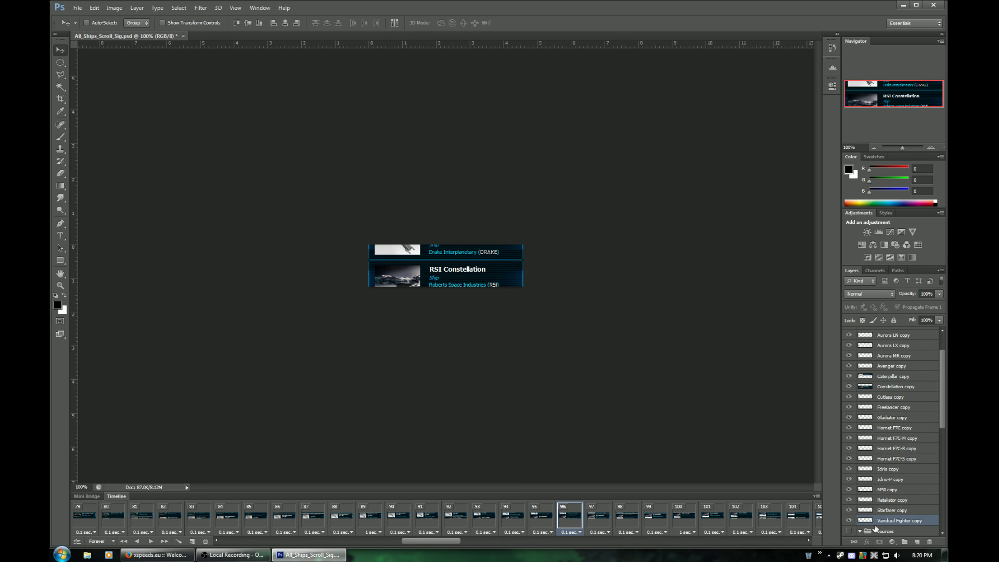
{"action": "scroll", "coordinate": [903, 501], "scroll_direction": "down", "scroll_amount": 5}
{"action": "scroll", "coordinate": [883, 421], "scroll_direction": "down", "scroll_amount": 3}
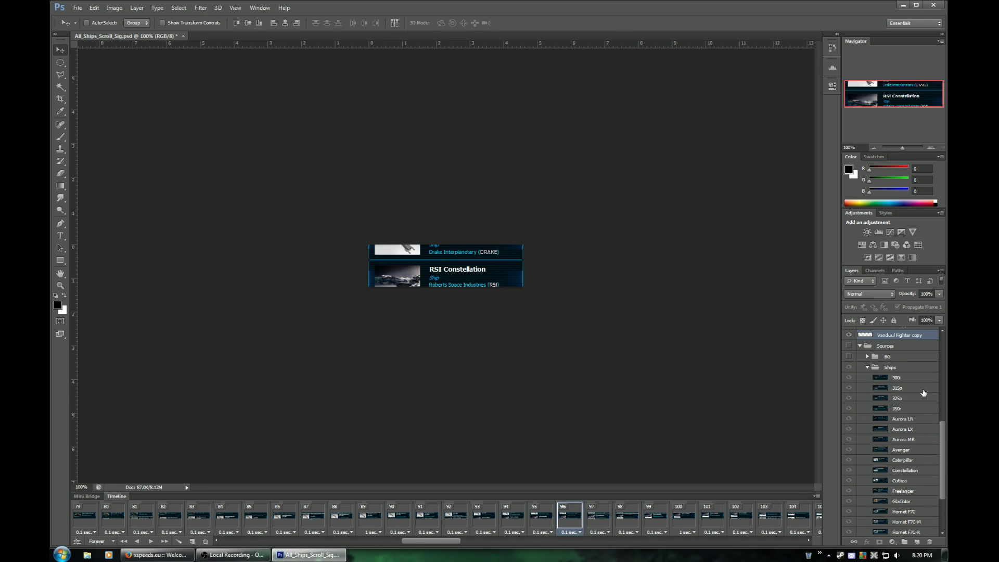
{"action": "left_click", "coordinate": [889, 339]}
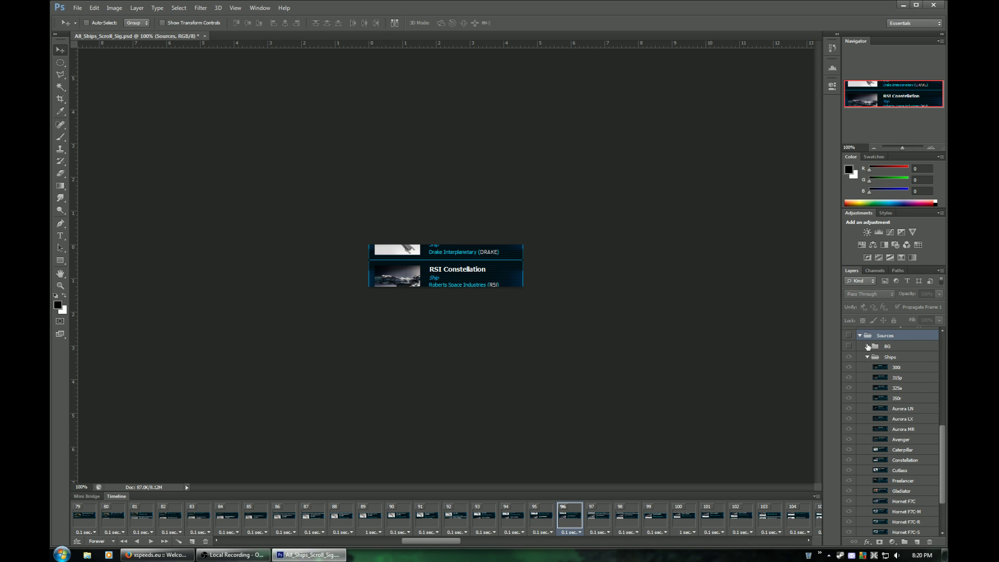
{"action": "left_click", "coordinate": [867, 347]}
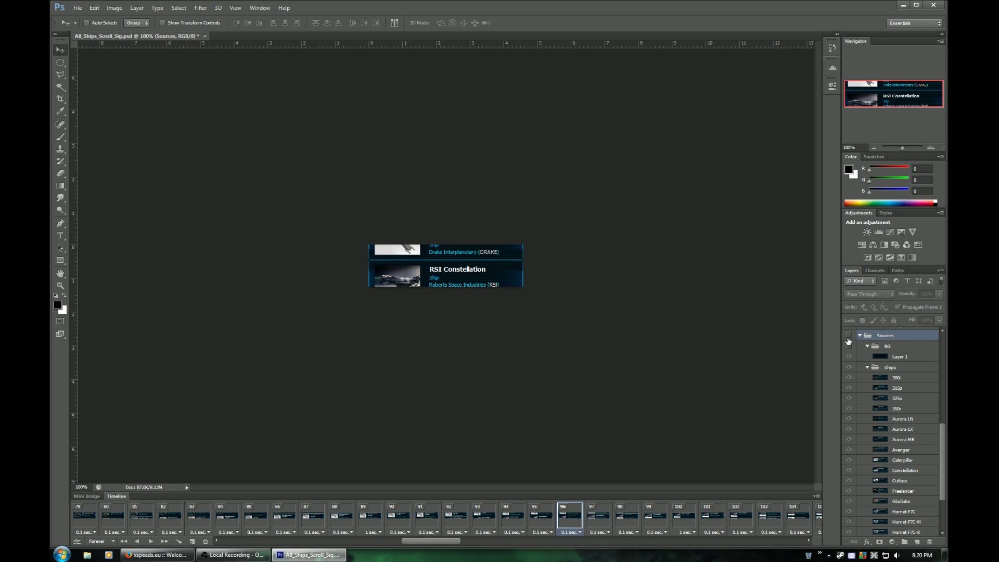
{"action": "left_click", "coordinate": [849, 337]}
{"action": "left_click", "coordinate": [849, 346]}
{"action": "left_click", "coordinate": [849, 346]}
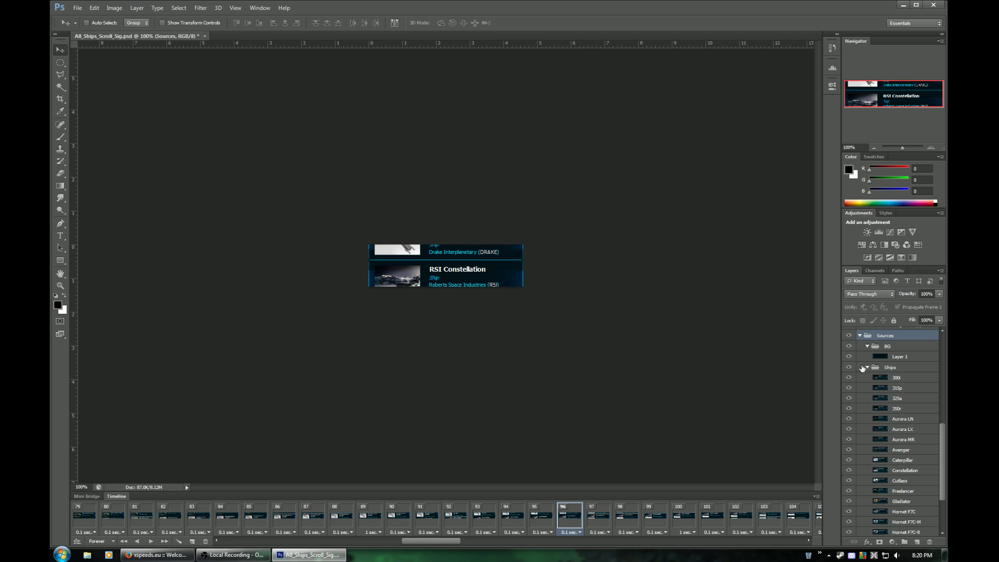
{"action": "scroll", "coordinate": [890, 411], "scroll_direction": "up", "scroll_amount": 3}
{"action": "scroll", "coordinate": [896, 424], "scroll_direction": "up", "scroll_amount": 1}
{"action": "left_click", "coordinate": [895, 469]}
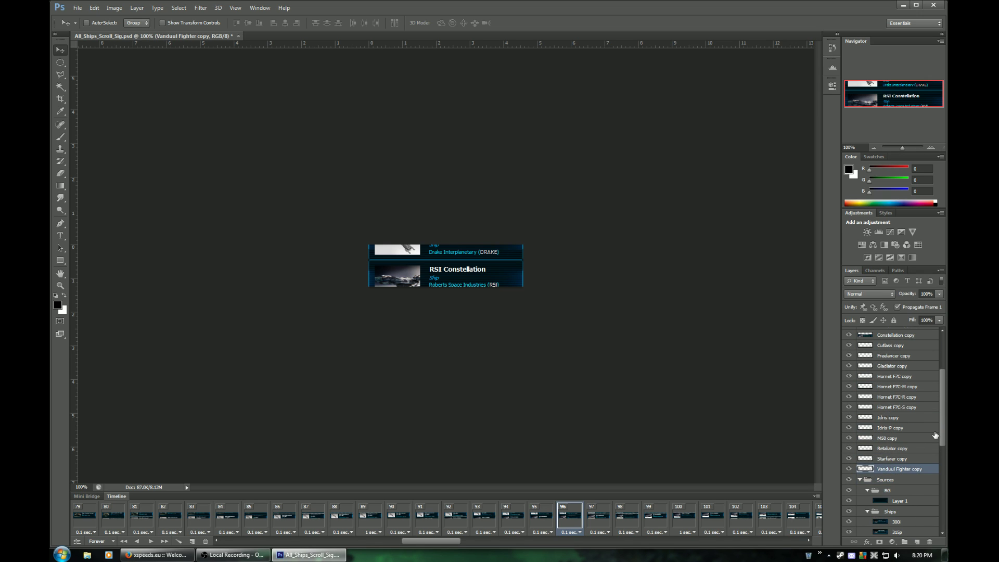
{"action": "scroll", "coordinate": [941, 426], "scroll_direction": "up", "scroll_amount": 3}
{"action": "left_click", "coordinate": [902, 331], "text": "shift"}
{"action": "left_click", "coordinate": [849, 332]}
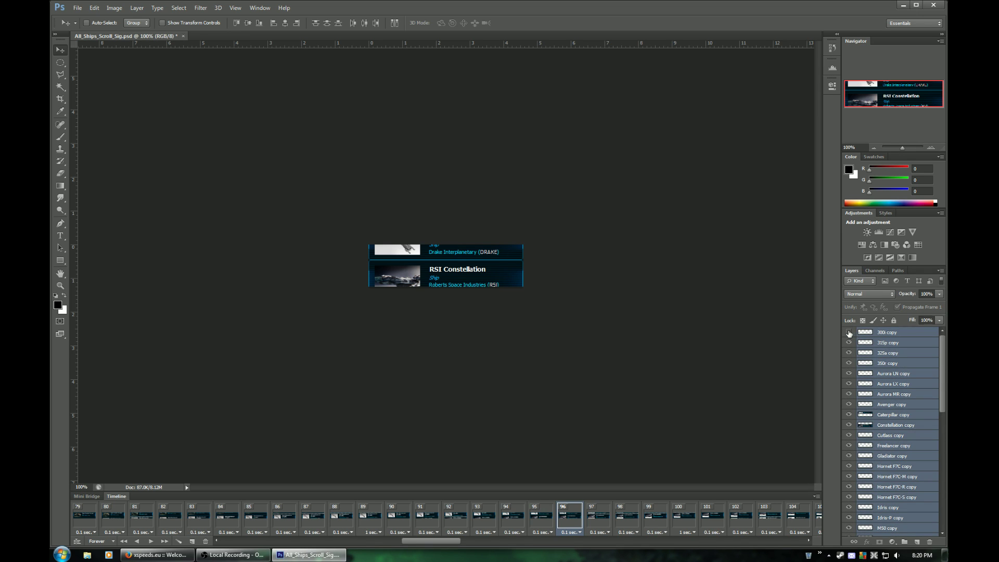
{"action": "right_click", "coordinate": [883, 334]}
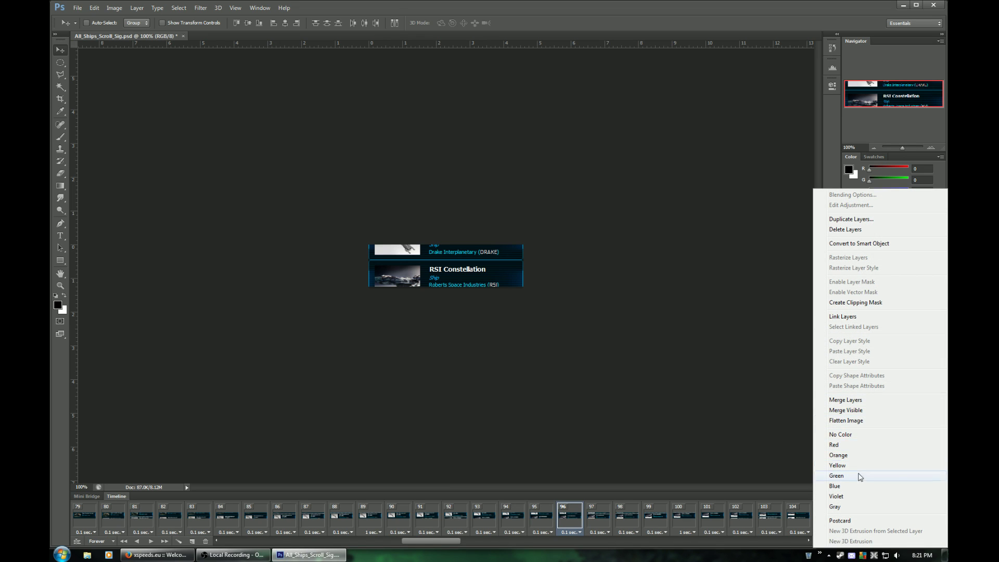
{"action": "left_click", "coordinate": [790, 304]}
{"action": "left_click", "coordinate": [901, 333]}
{"action": "scroll", "coordinate": [892, 395], "scroll_direction": "down", "scroll_amount": 5}
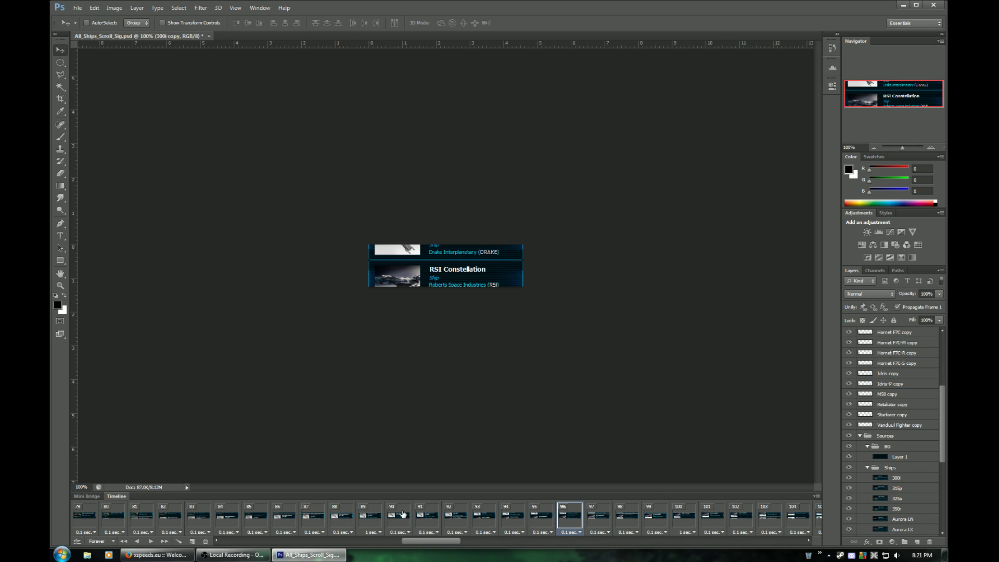
{"action": "left_click", "coordinate": [124, 541]}
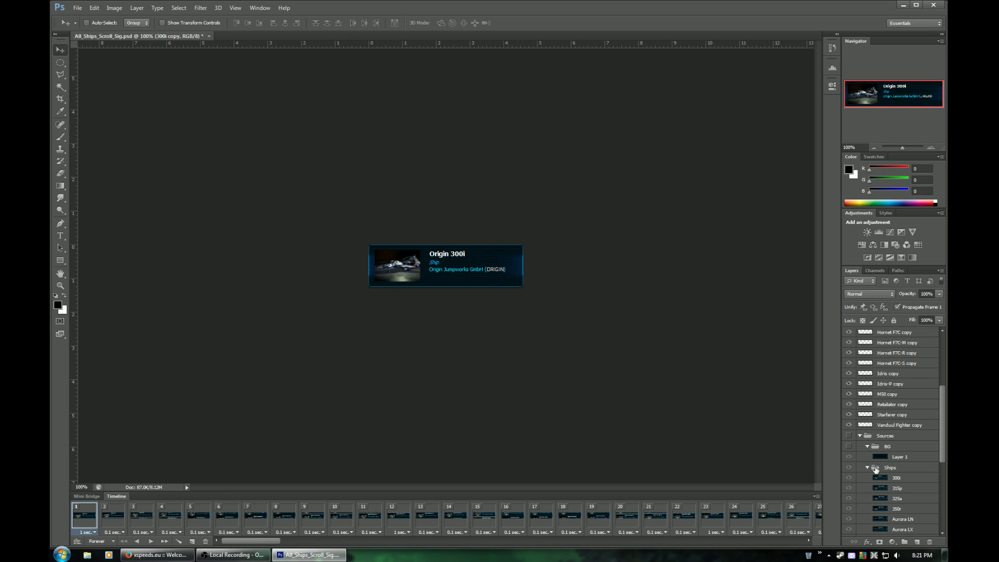
{"action": "left_click", "coordinate": [849, 448]}
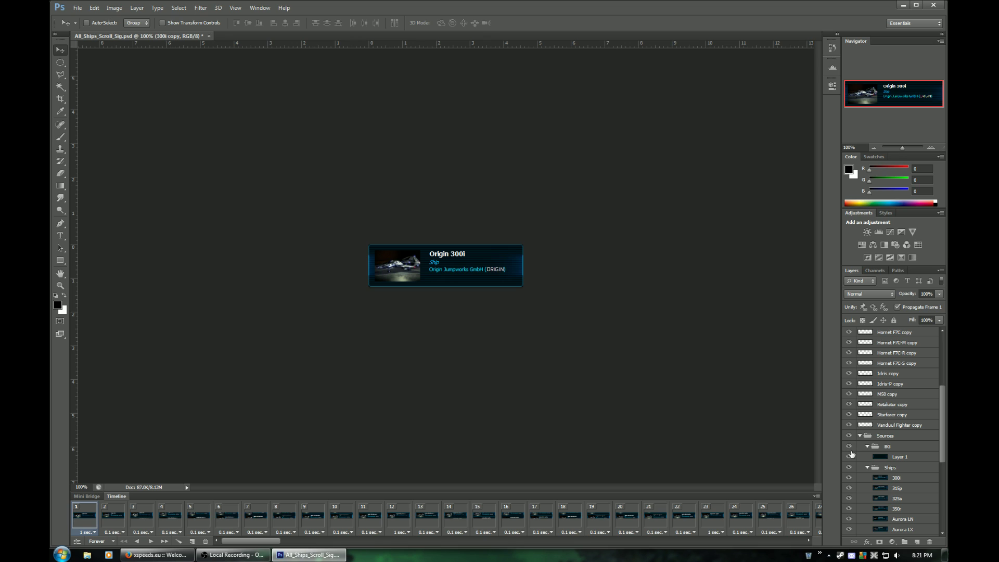
{"action": "left_click_drag", "start_coordinate": [849, 457], "coordinate": [849, 446]}
{"action": "left_click", "coordinate": [868, 446]}
{"action": "scroll", "coordinate": [903, 461], "scroll_direction": "down", "scroll_amount": 5}
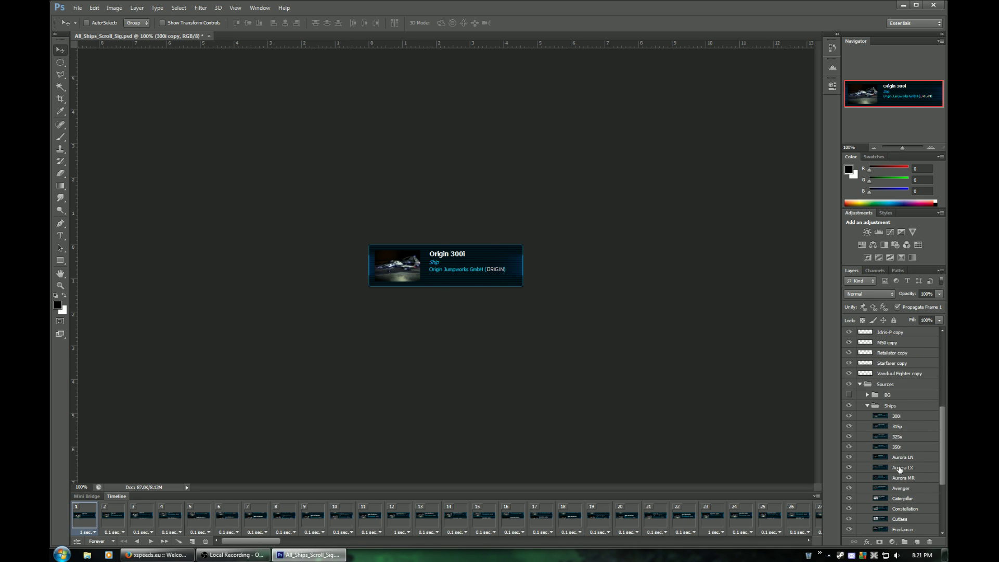
{"action": "scroll", "coordinate": [906, 505], "scroll_direction": "up", "scroll_amount": 3}
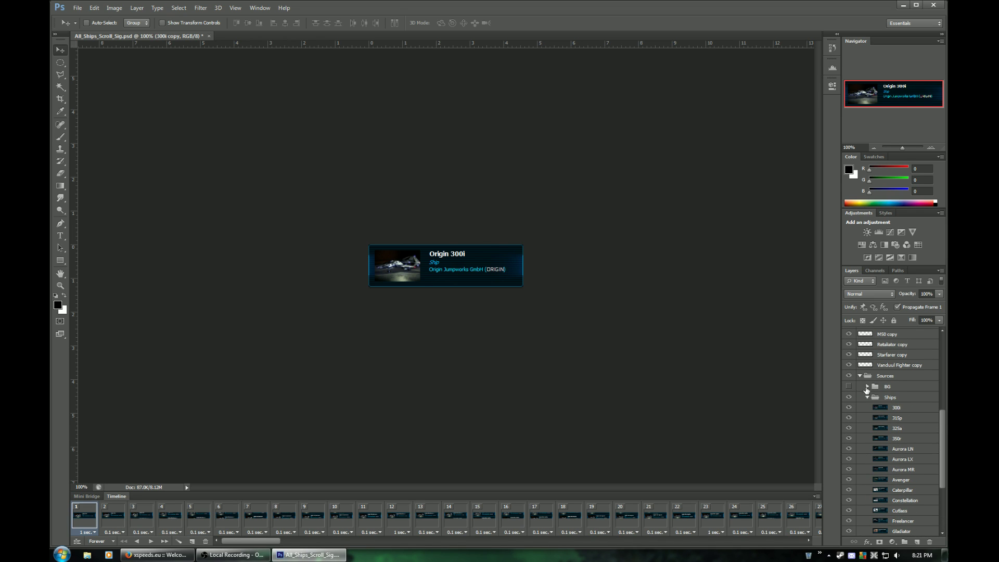
{"action": "left_click", "coordinate": [868, 397]}
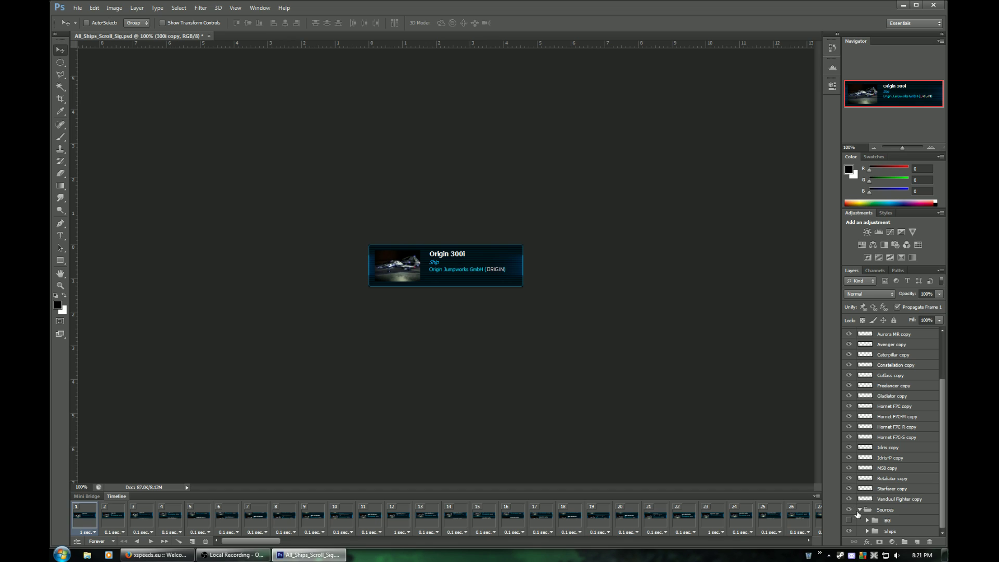
{"action": "left_click", "coordinate": [860, 511]}
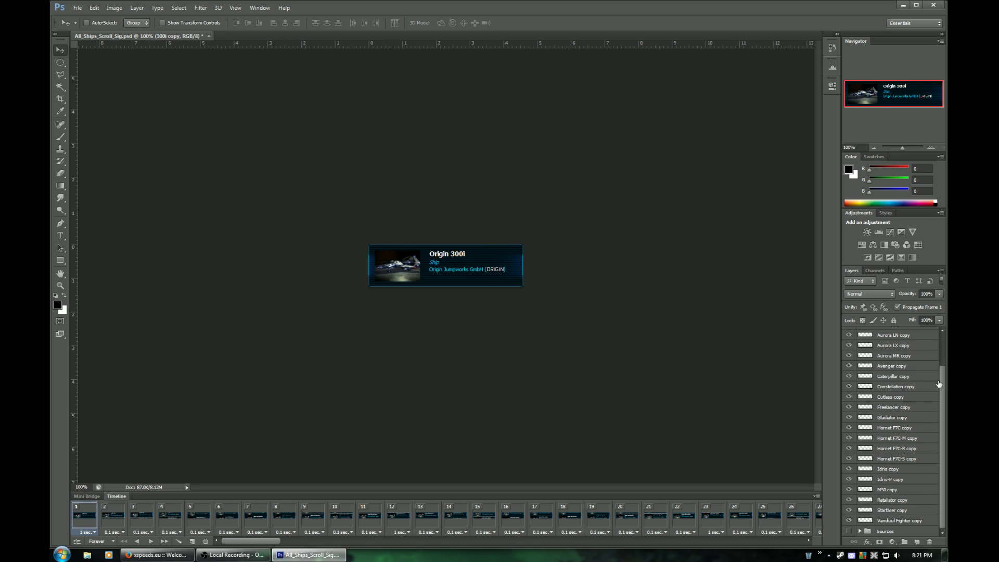
{"action": "scroll", "coordinate": [944, 384], "scroll_direction": "up", "scroll_amount": 3}
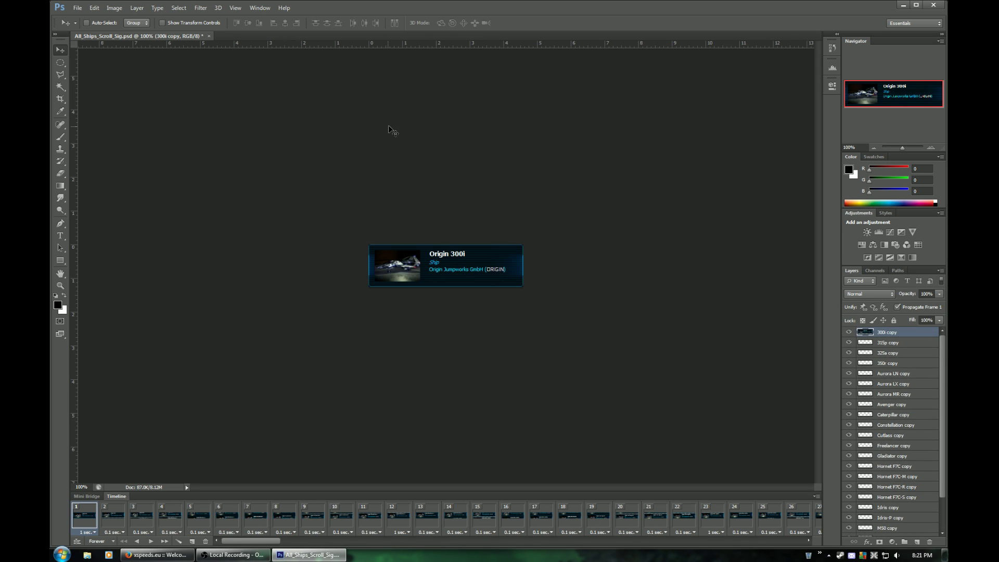
{"action": "left_click", "coordinate": [114, 526]}
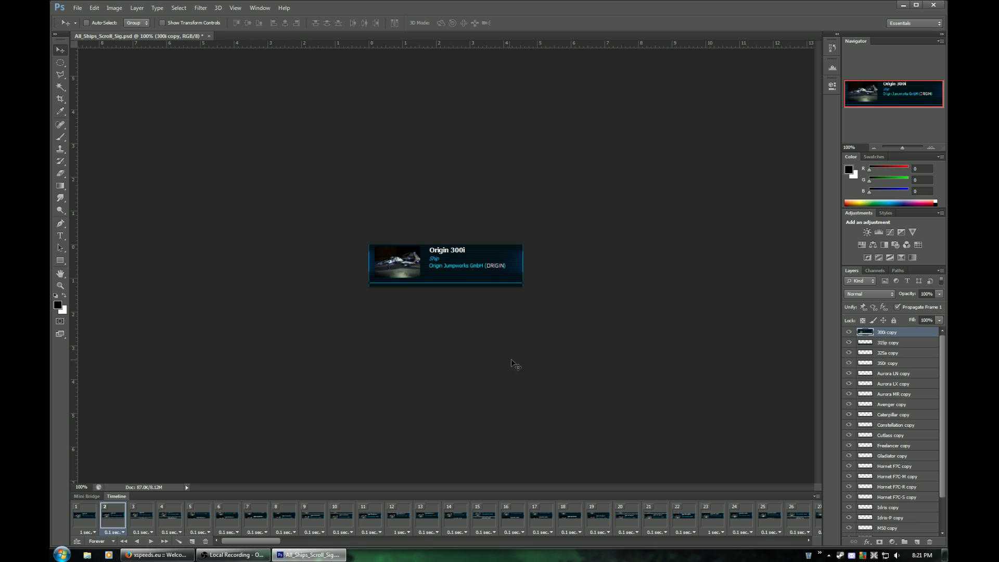
Select frames 2 through 253 and delete them, leaving only the Origin 300i frame
{"action": "left_click", "coordinate": [87, 518]}
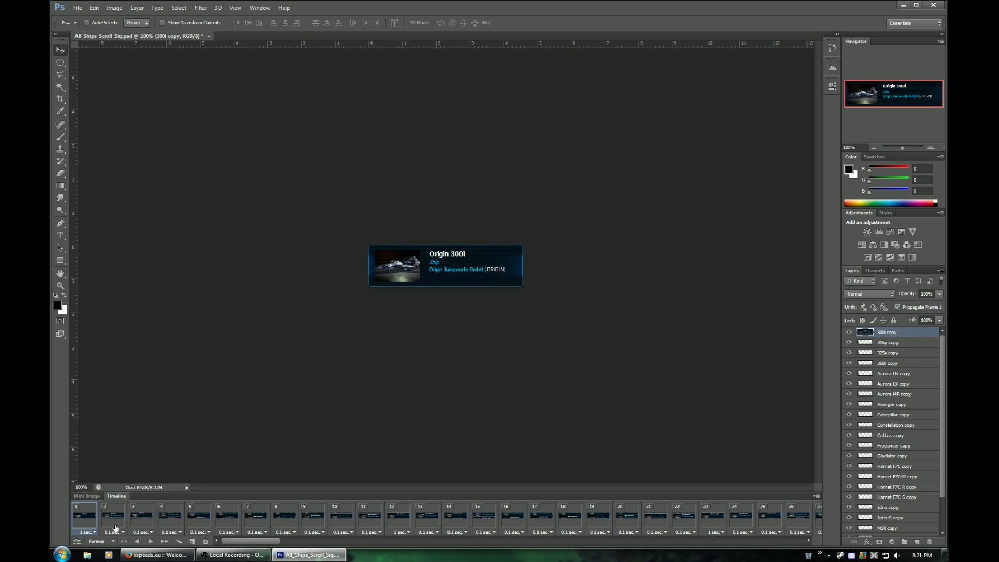
{"action": "left_click", "coordinate": [118, 528]}
{"action": "left_click_drag", "start_coordinate": [250, 541], "coordinate": [776, 542]}
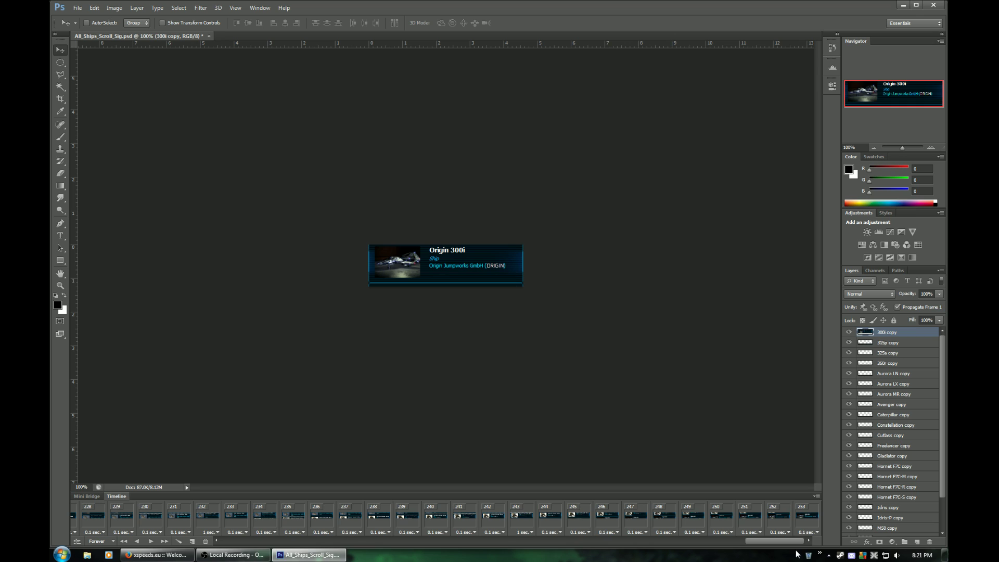
{"action": "left_click", "coordinate": [806, 525], "text": "shift"}
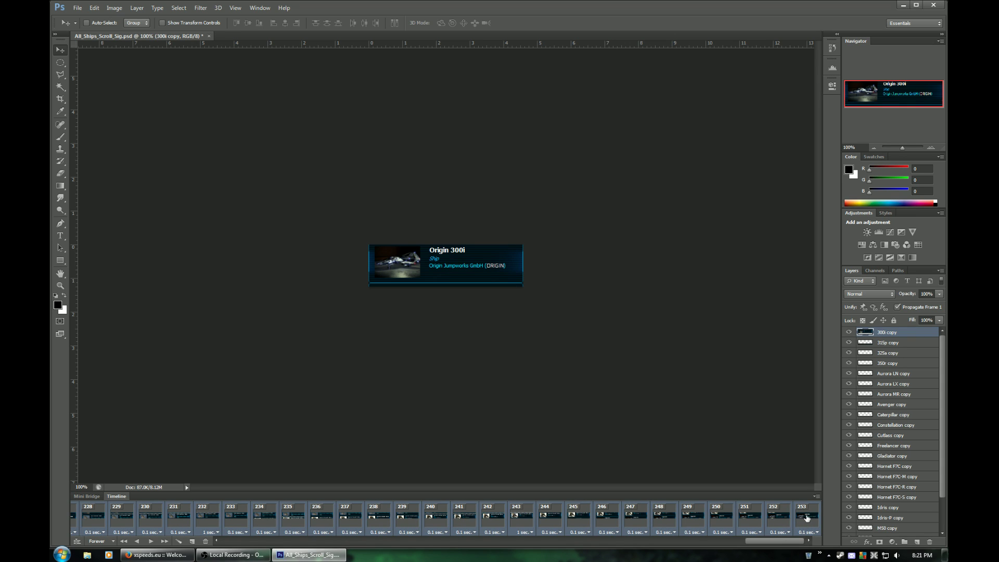
{"action": "left_click_drag", "start_coordinate": [795, 544], "coordinate": [270, 542]}
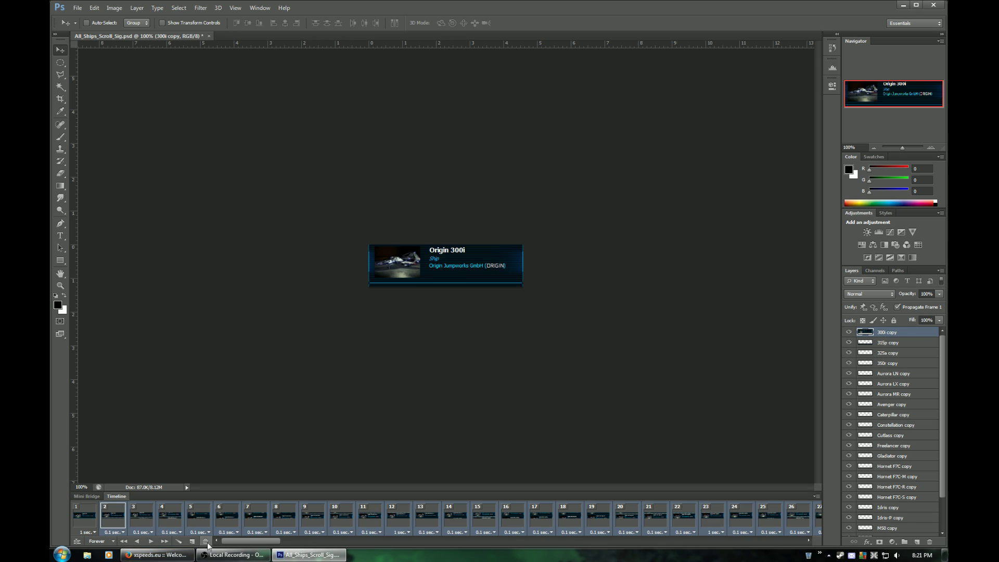
{"action": "left_click", "coordinate": [206, 541]}
{"action": "left_click", "coordinate": [465, 209]}
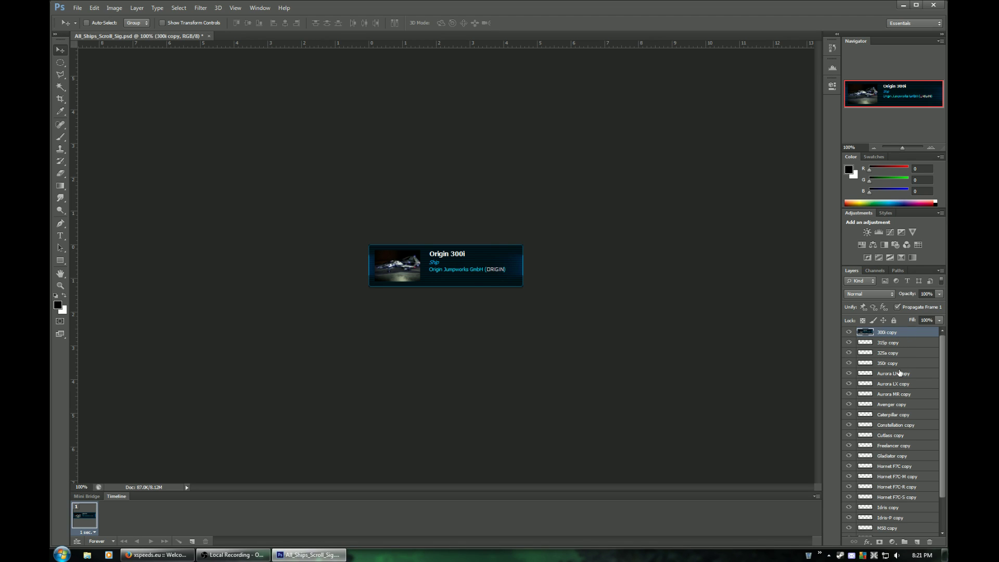
{"action": "left_click", "coordinate": [898, 399], "text": "shift"}
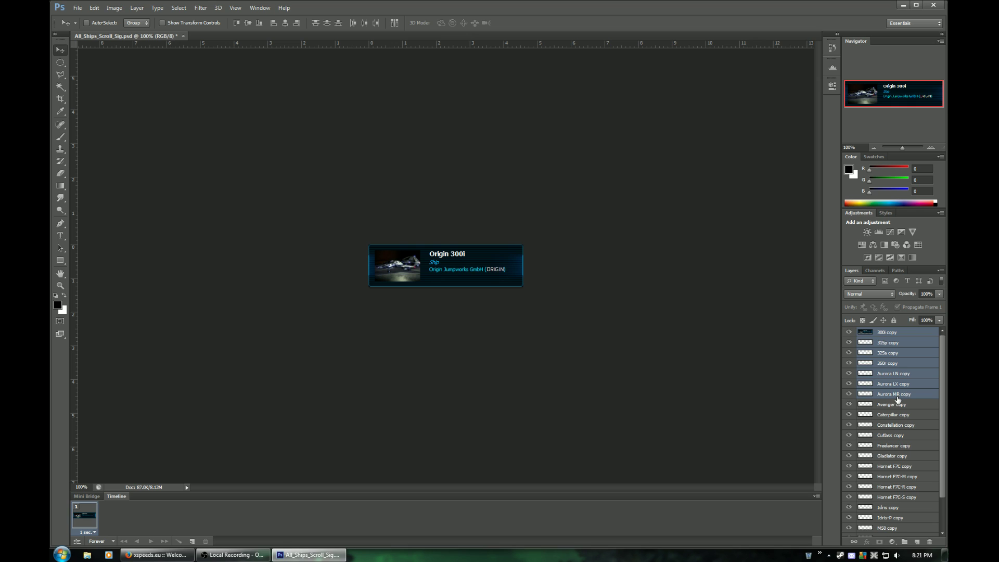
{"action": "right_click", "coordinate": [897, 398]}
{"action": "left_click", "coordinate": [895, 203]}
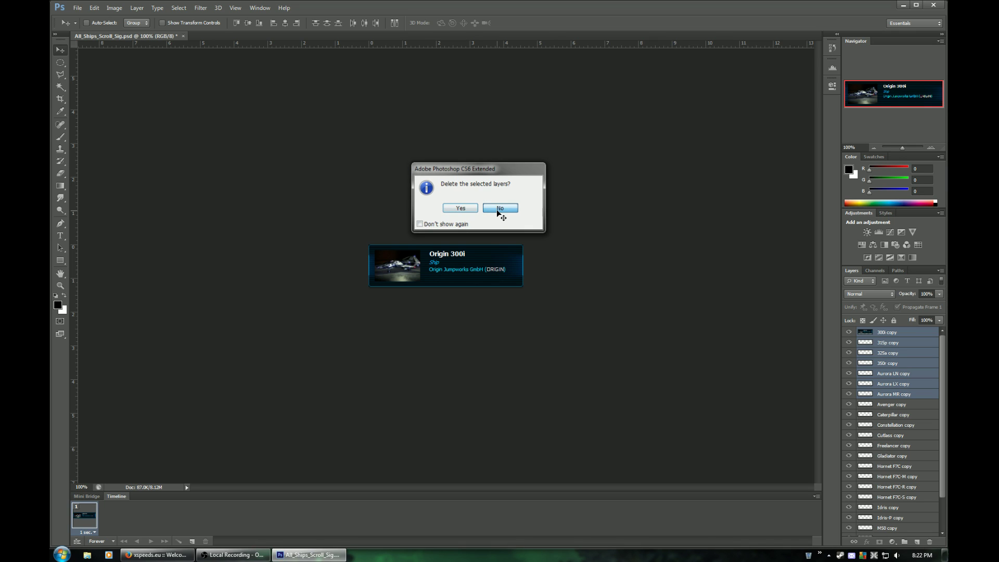
{"action": "key", "text": "Escape"}
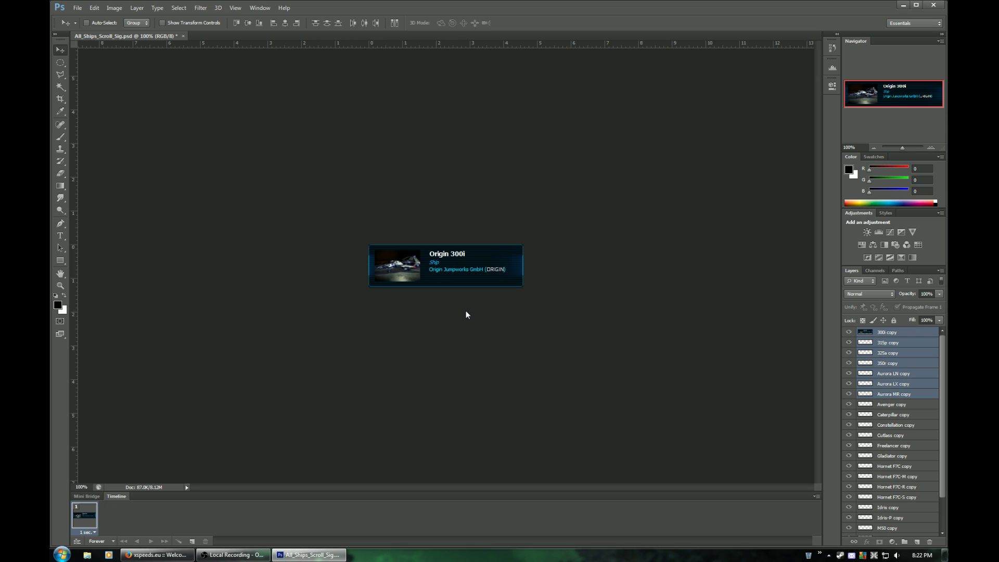
{"action": "key", "text": "ctrl+shift+s"}
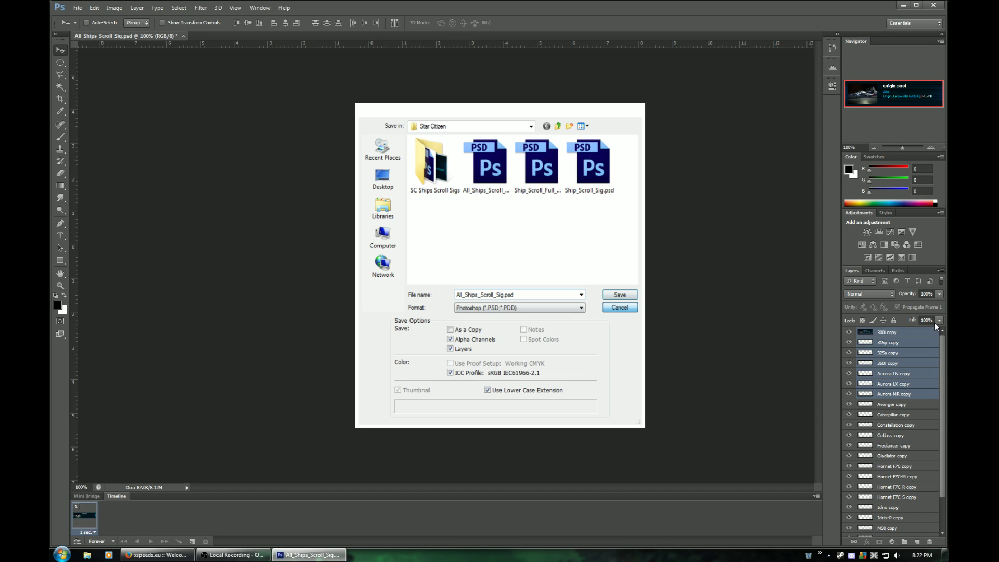
{"action": "left_click", "coordinate": [635, 309]}
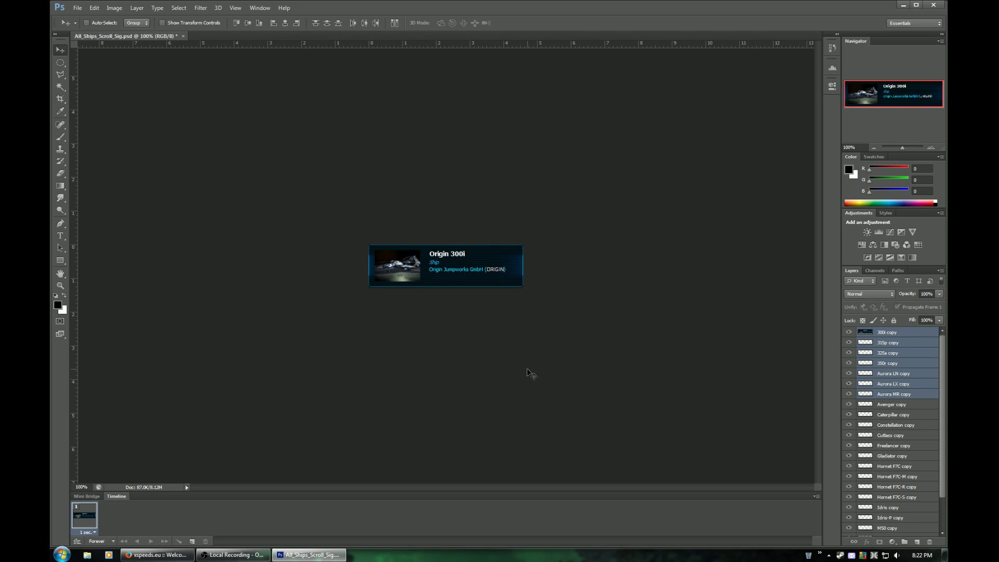
Delete the seven layers from 300i copy to Aurora MR copy, keeping Avenger copy
{"action": "left_click", "coordinate": [902, 333]}
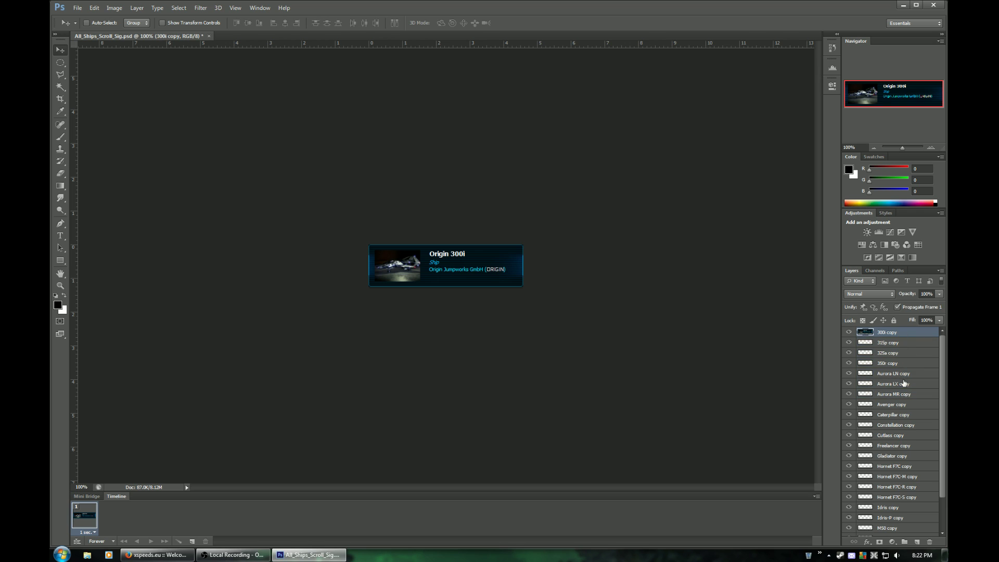
{"action": "left_click", "coordinate": [901, 398], "text": "shift"}
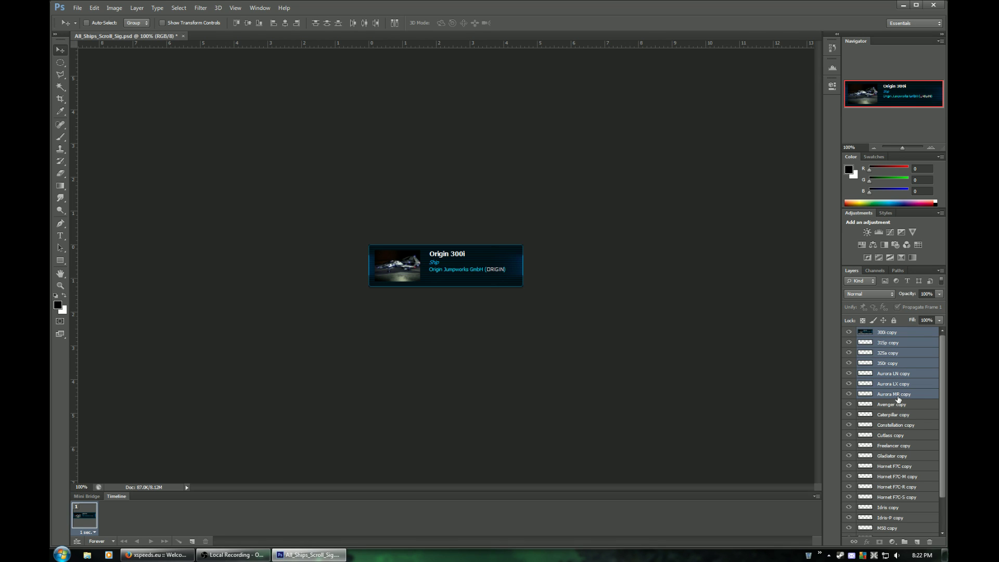
{"action": "right_click", "coordinate": [899, 399]}
{"action": "left_click", "coordinate": [466, 263]}
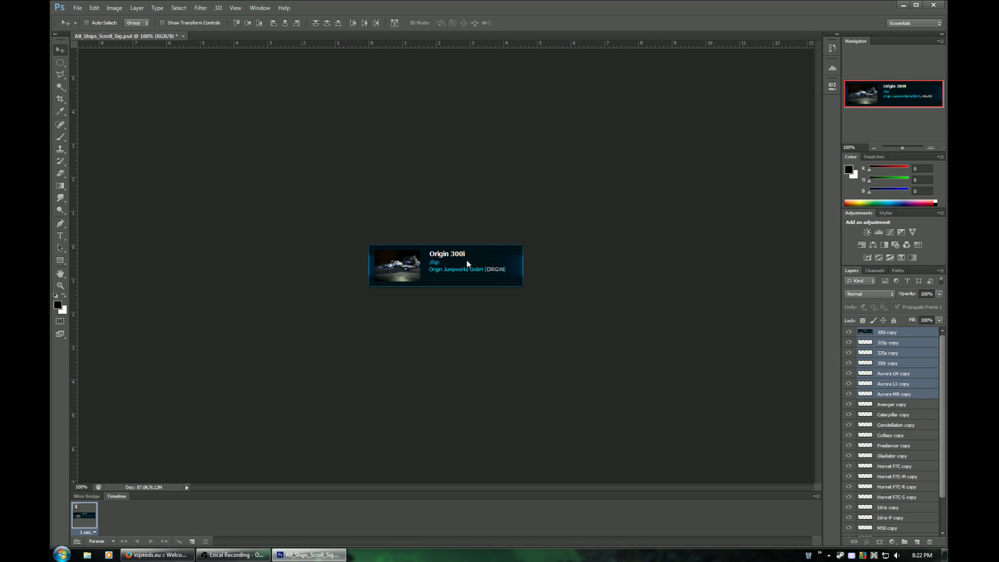
{"action": "key", "text": "Delete"}
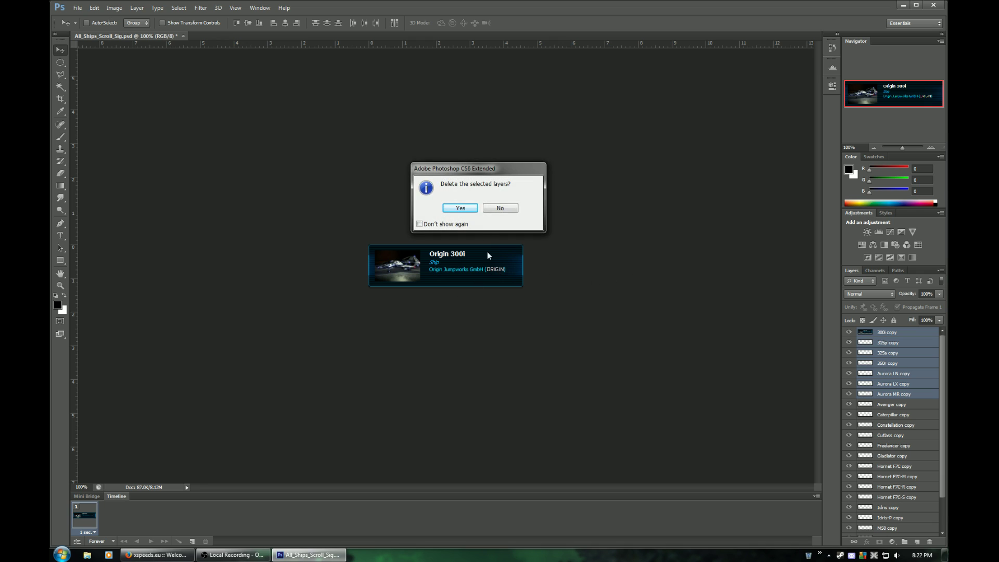
{"action": "left_click", "coordinate": [472, 208]}
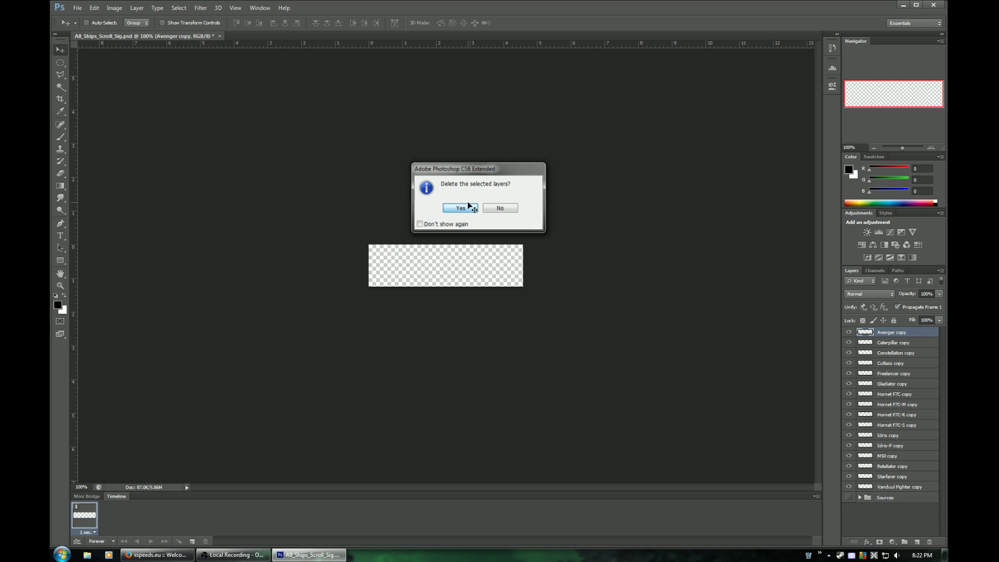
{"action": "left_click", "coordinate": [468, 206]}
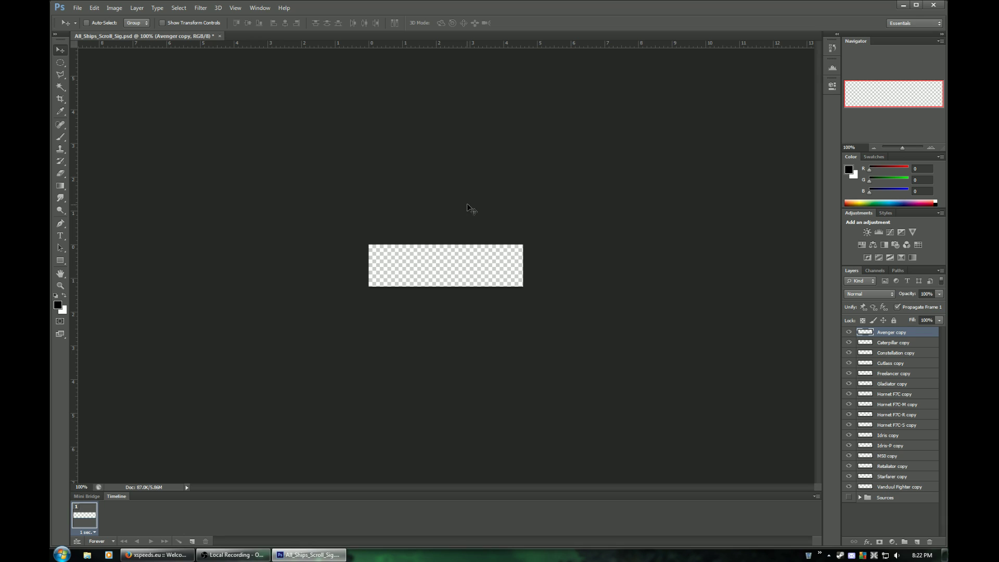
Delete the Caterpillar and Constellation copy layers, keeping Cutlass copy
{"action": "left_click", "coordinate": [895, 355]}
{"action": "left_click", "coordinate": [900, 345], "text": "ctrl"}
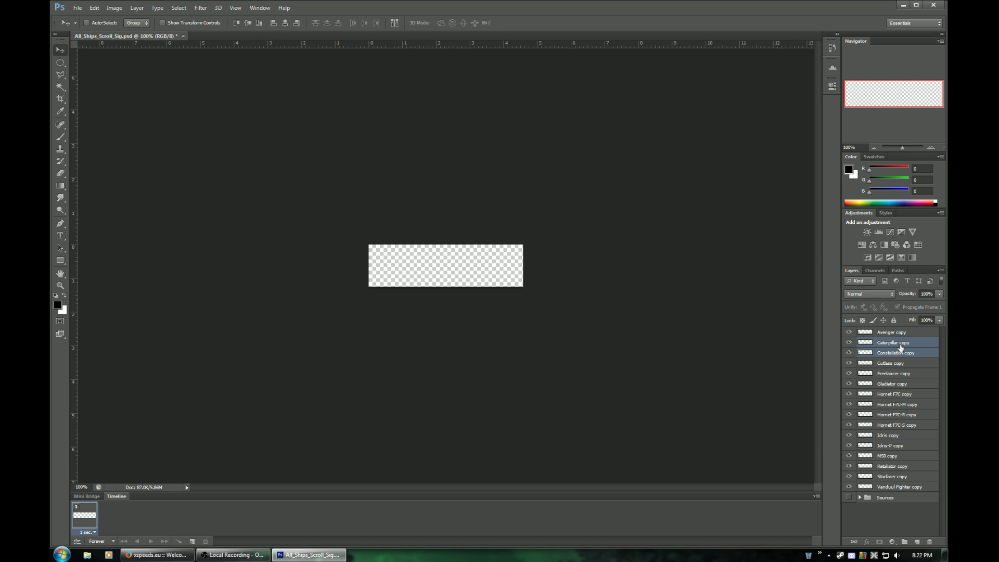
{"action": "right_click", "coordinate": [897, 354]}
{"action": "left_click", "coordinate": [885, 227]}
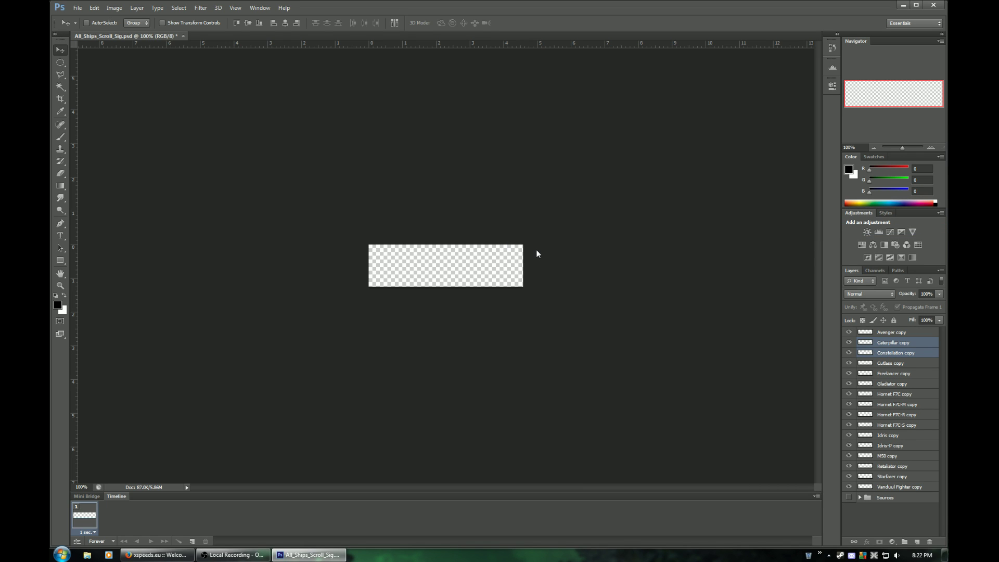
{"action": "key", "text": "Delete"}
{"action": "key", "text": "Return"}
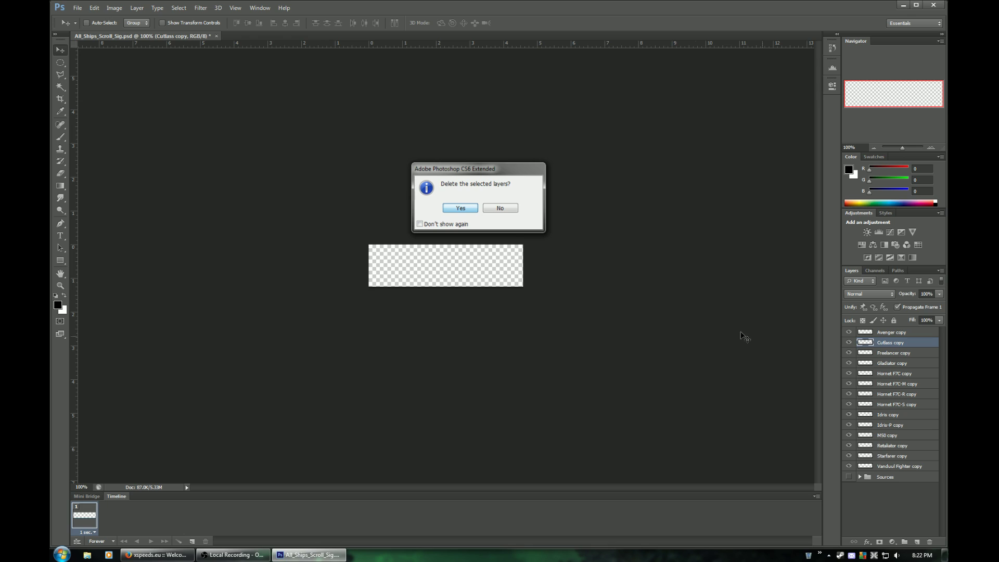
{"action": "key", "text": "Escape"}
Delete the twelve layers from Gladiator copy down to Vanduul Fighter copy
{"action": "left_click", "coordinate": [891, 364]}
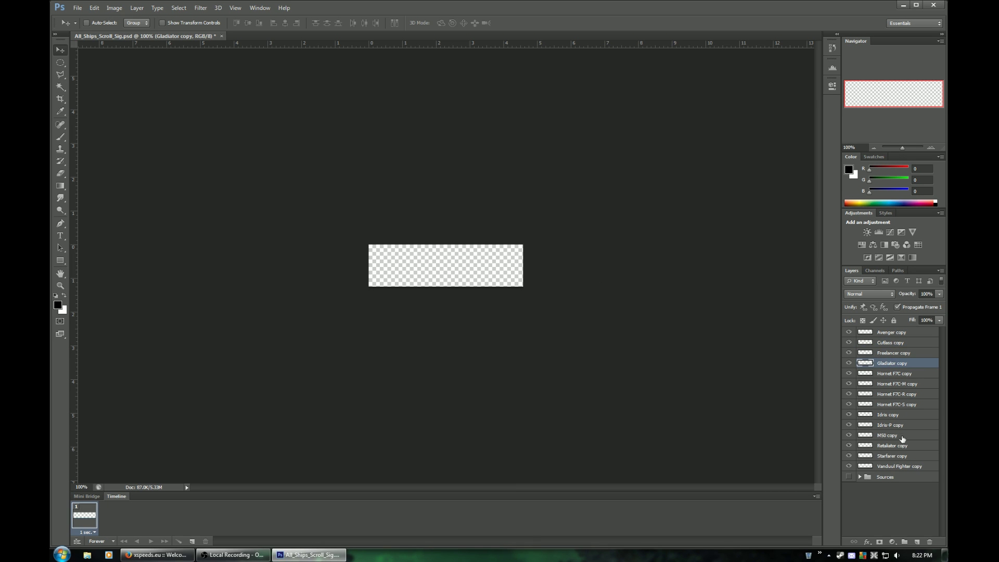
{"action": "left_click", "coordinate": [895, 467], "text": "shift"}
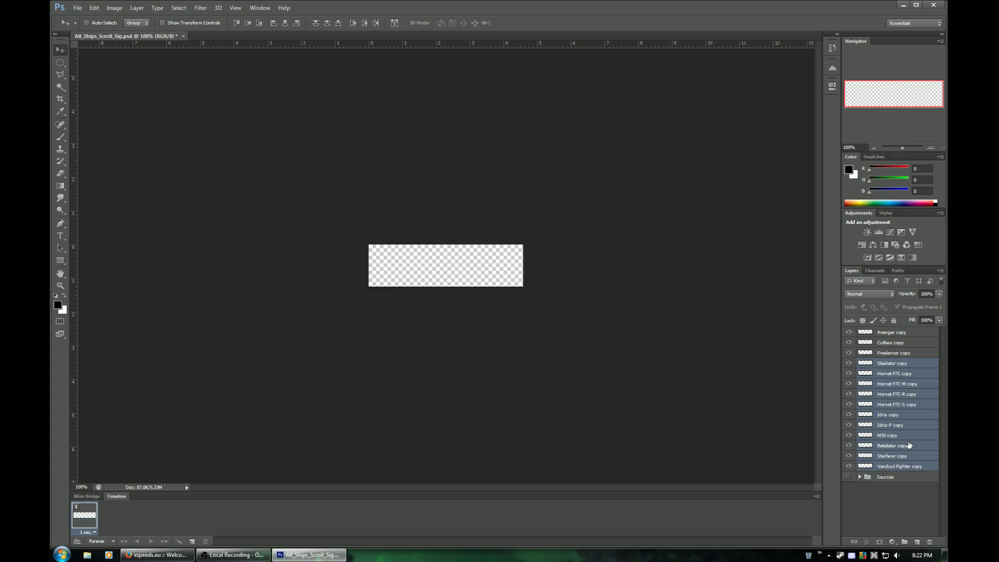
{"action": "right_click", "coordinate": [909, 445]}
{"action": "left_click", "coordinate": [847, 88]}
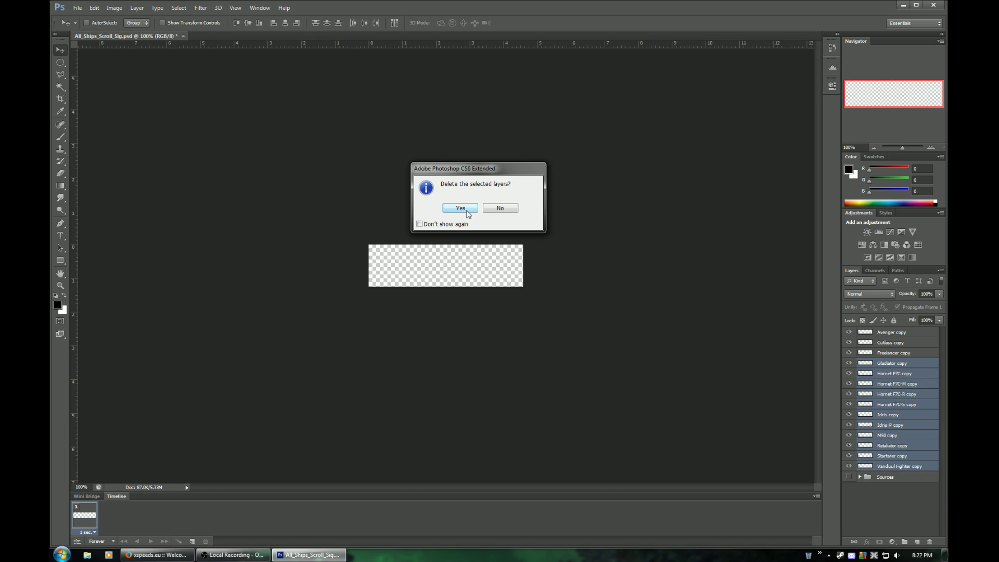
{"action": "left_click", "coordinate": [461, 208]}
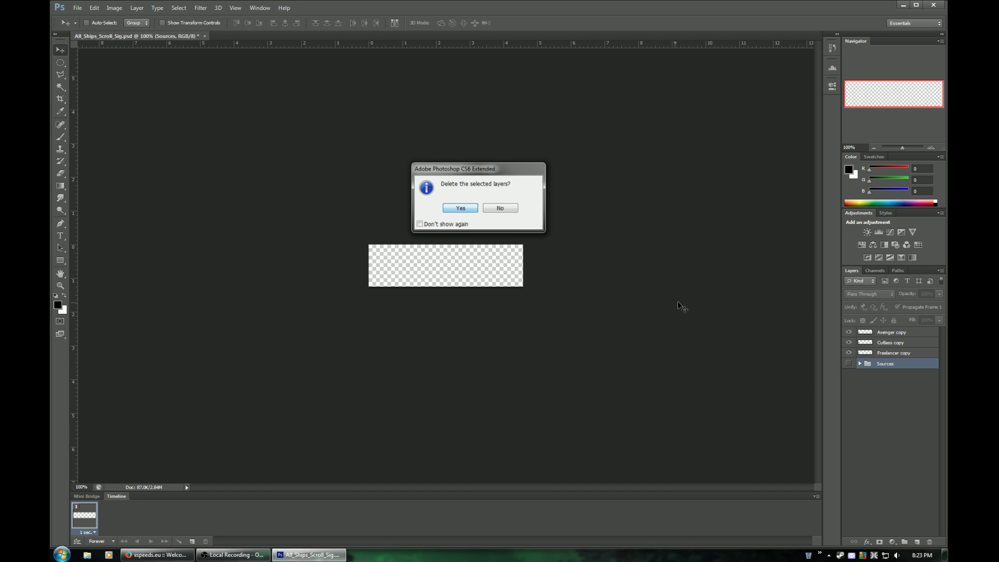
Keep the Sources group and slide the Avenger banner up into place on the canvas
{"action": "left_click", "coordinate": [457, 209]}
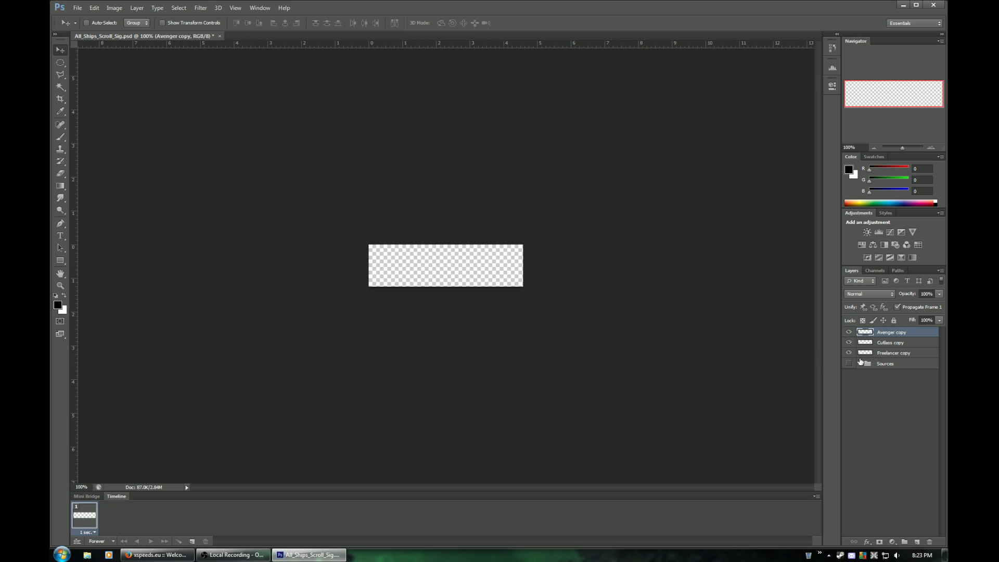
{"action": "left_click_drag", "start_coordinate": [466, 276], "coordinate": [477, 233]}
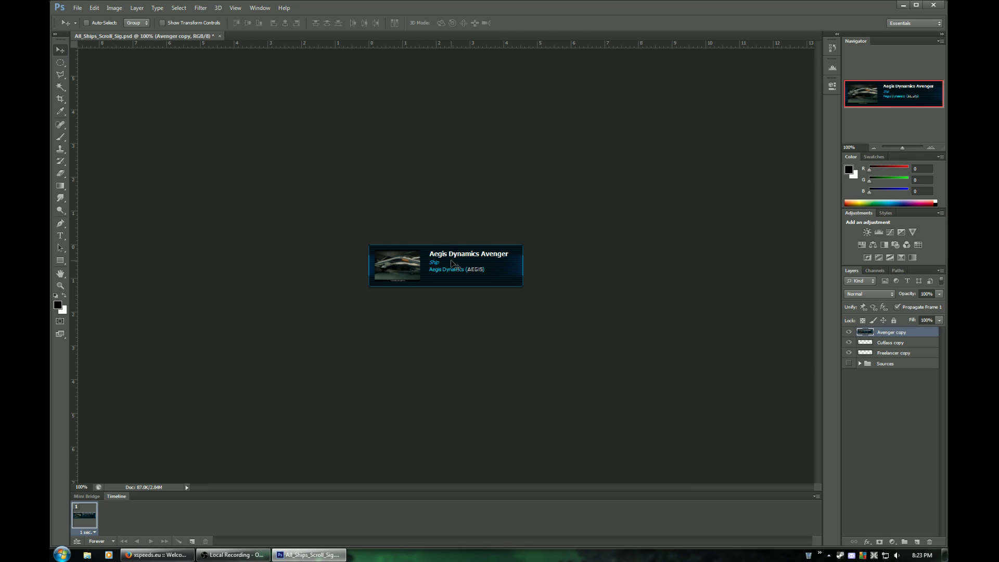
{"action": "mouse_move", "coordinate": [445, 257]}
{"action": "left_mouse_down"}
{"action": "mouse_move", "coordinate": [445, 304]}
{"action": "mouse_move", "coordinate": [449, 261]}
{"action": "left_mouse_up"}
On a new second frame, move the Avenger and Cutlass banners up so Cutlass fills the card
{"action": "left_click", "coordinate": [192, 542]}
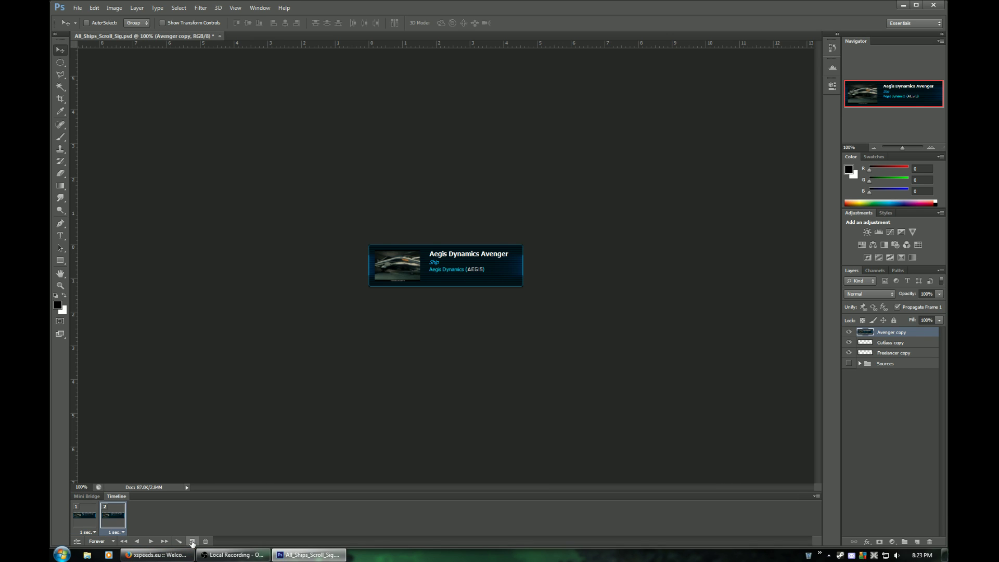
{"action": "left_click", "coordinate": [898, 343]}
{"action": "left_click", "coordinate": [897, 354]}
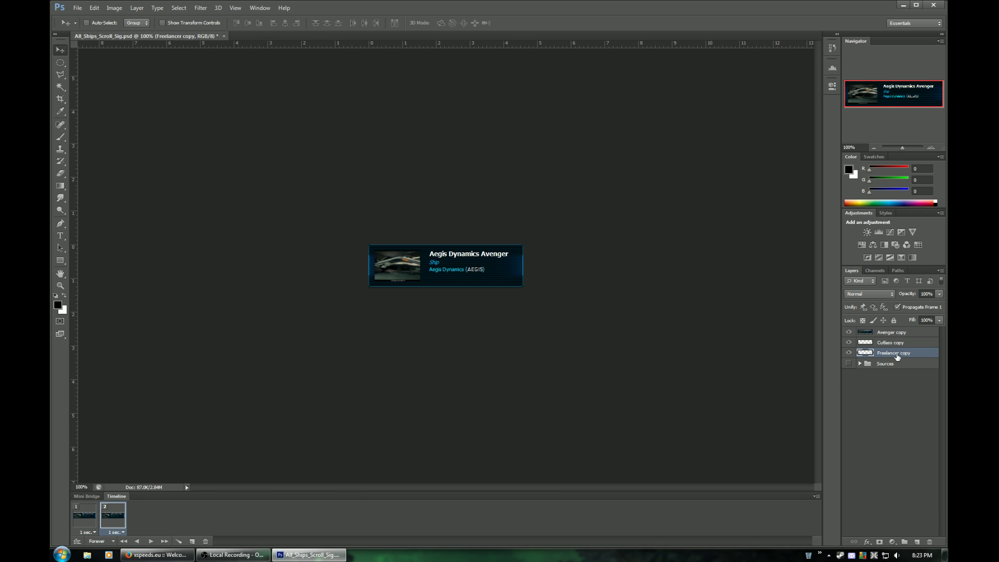
{"action": "left_click", "coordinate": [897, 344]}
{"action": "left_click", "coordinate": [898, 354]}
{"action": "left_click", "coordinate": [897, 344]}
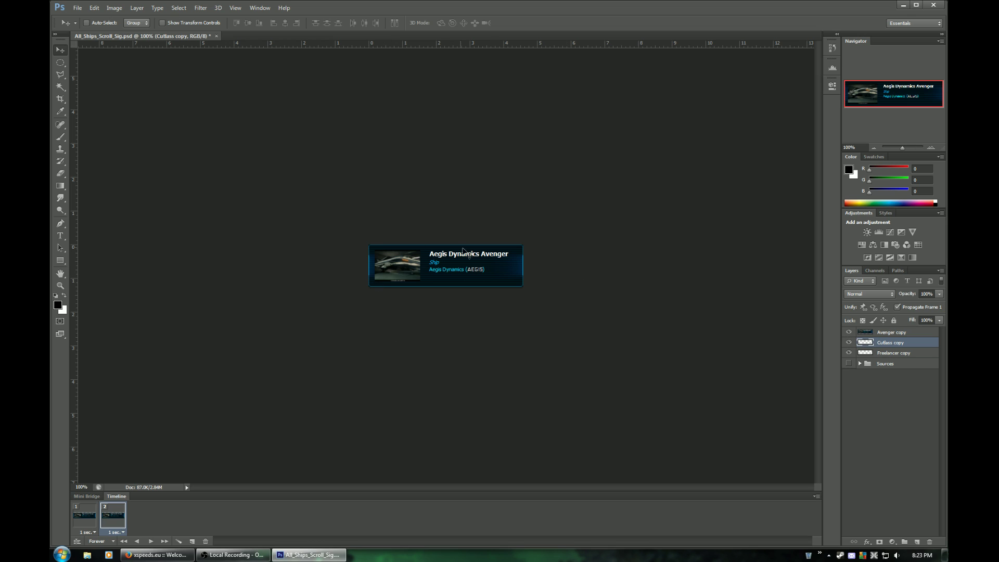
{"action": "left_click", "coordinate": [894, 334]}
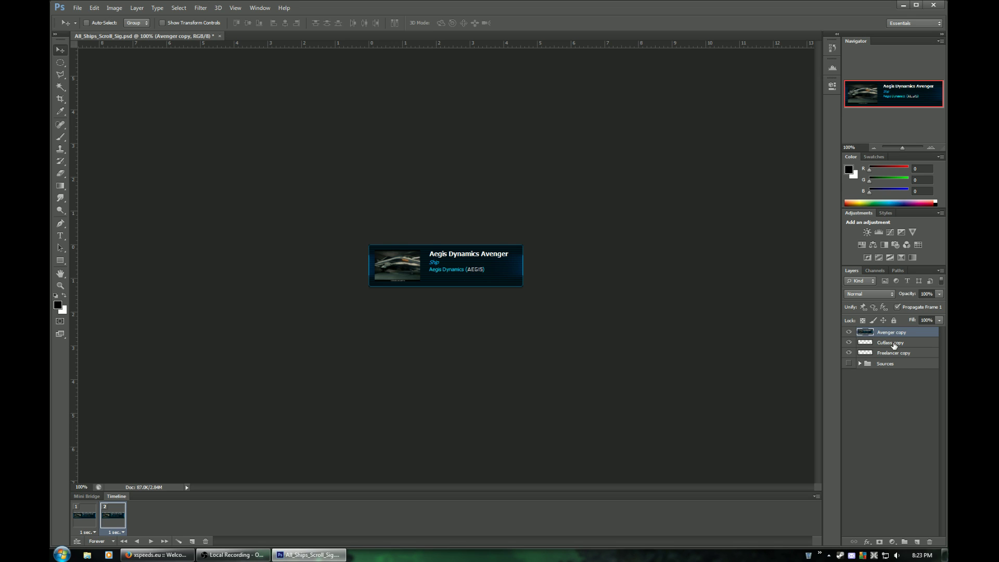
{"action": "left_click", "coordinate": [895, 343], "text": "shift"}
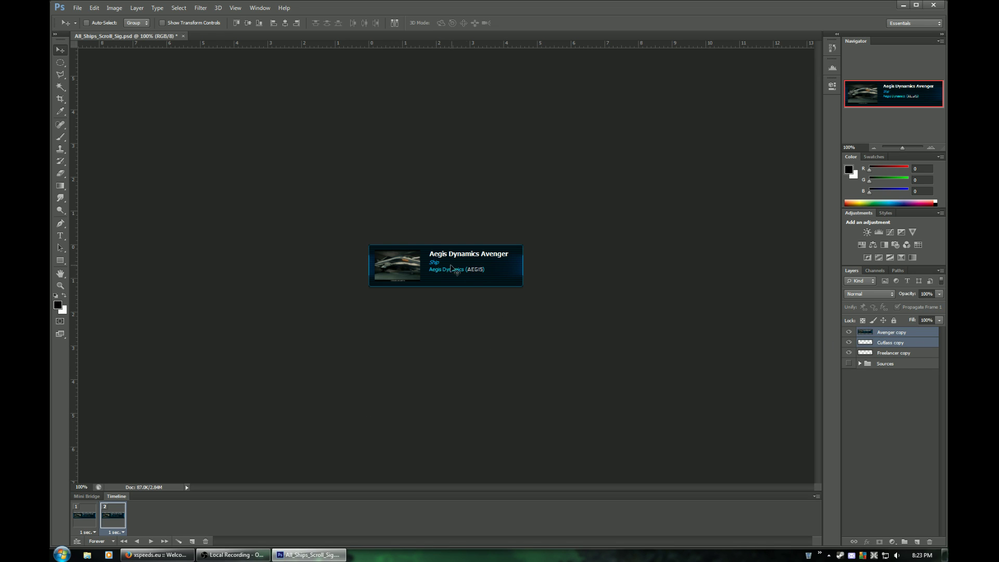
{"action": "left_click_drag", "start_coordinate": [459, 273], "coordinate": [459, 231]}
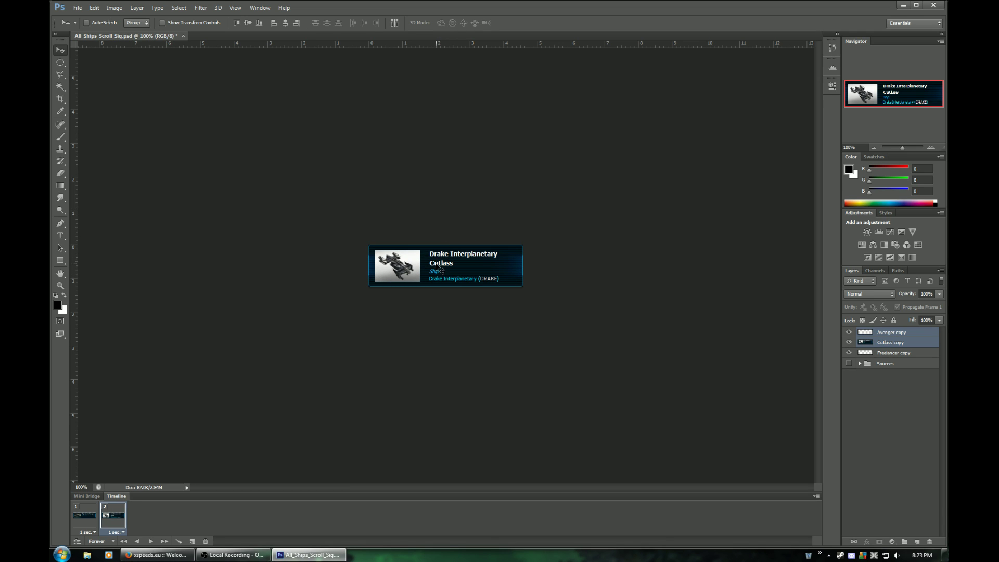
{"action": "mouse_move", "coordinate": [438, 265]}
{"action": "left_mouse_down"}
{"action": "mouse_move", "coordinate": [432, 256]}
{"action": "mouse_move", "coordinate": [435, 326]}
{"action": "mouse_move", "coordinate": [439, 276]}
{"action": "mouse_move", "coordinate": [470, 269]}
{"action": "mouse_move", "coordinate": [437, 240]}
{"action": "mouse_move", "coordinate": [459, 266]}
{"action": "mouse_move", "coordinate": [501, 248]}
{"action": "mouse_move", "coordinate": [456, 280]}
{"action": "mouse_move", "coordinate": [430, 260]}
{"action": "mouse_move", "coordinate": [482, 263]}
{"action": "mouse_move", "coordinate": [403, 257]}
{"action": "mouse_move", "coordinate": [437, 257]}
{"action": "mouse_move", "coordinate": [446, 244]}
{"action": "mouse_move", "coordinate": [442, 266]}
{"action": "left_mouse_up"}
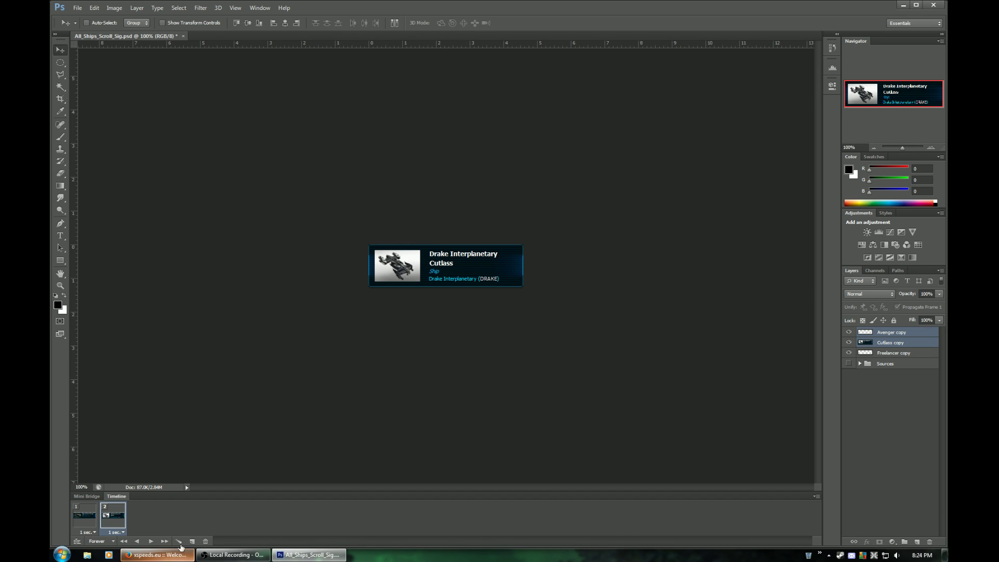
Tween between the two frames, adding 10 in-between frames
{"action": "left_click", "coordinate": [151, 542]}
{"action": "left_click", "coordinate": [178, 541]}
{"action": "double_click", "coordinate": [487, 173]}
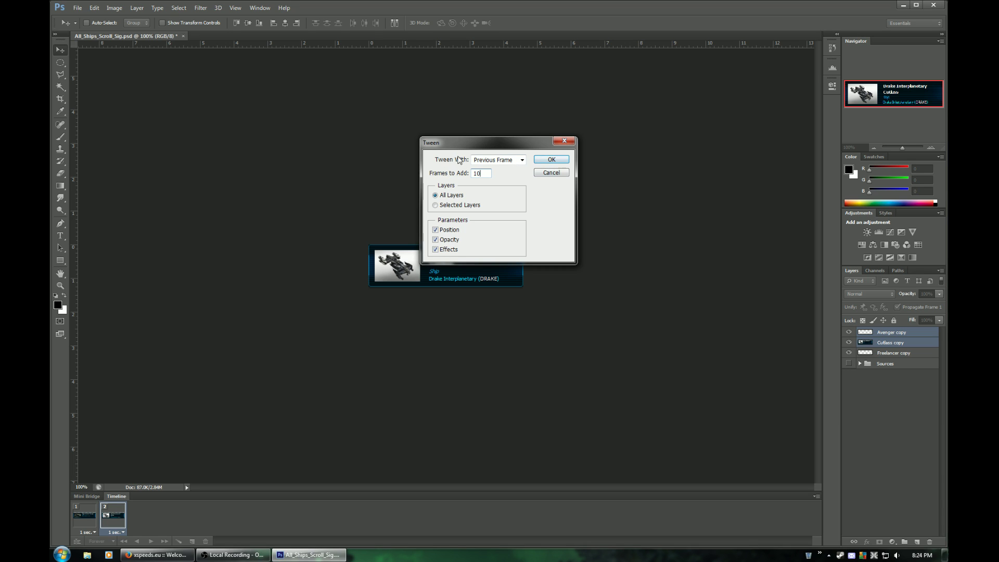
{"action": "left_click", "coordinate": [552, 160]}
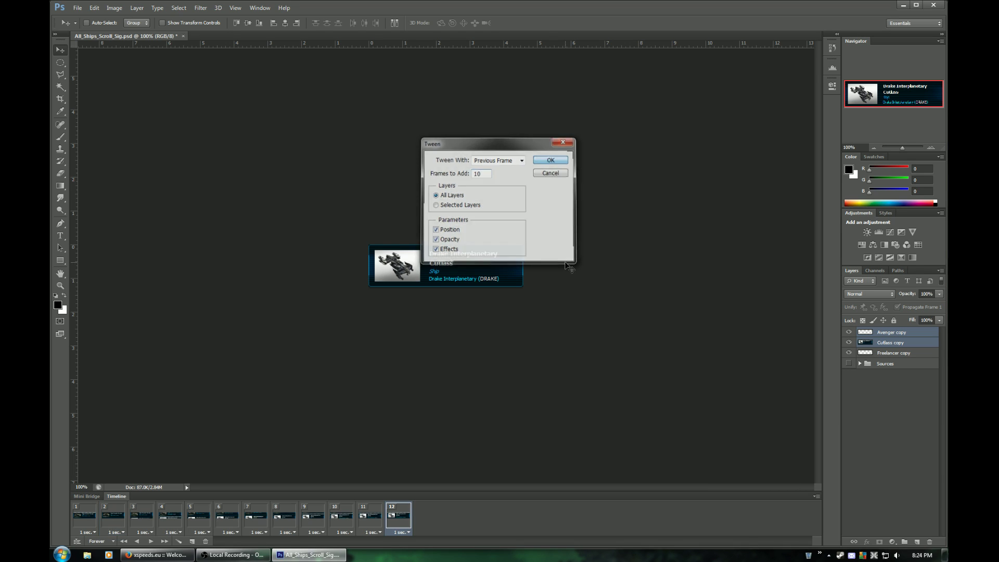
Step through frames 1 to 12 to check the Avenger-to-Cutlass scroll
{"action": "left_click", "coordinate": [88, 522]}
{"action": "left_click", "coordinate": [112, 522]}
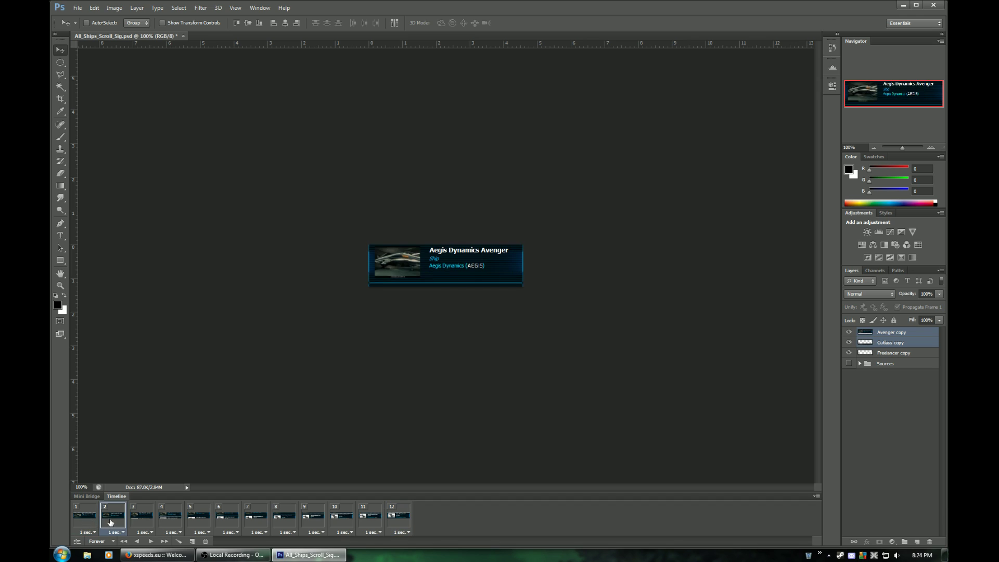
{"action": "left_click", "coordinate": [140, 522]}
{"action": "left_click", "coordinate": [170, 521]}
{"action": "left_click", "coordinate": [199, 522]}
{"action": "left_click", "coordinate": [228, 522]}
{"action": "left_click", "coordinate": [256, 522]}
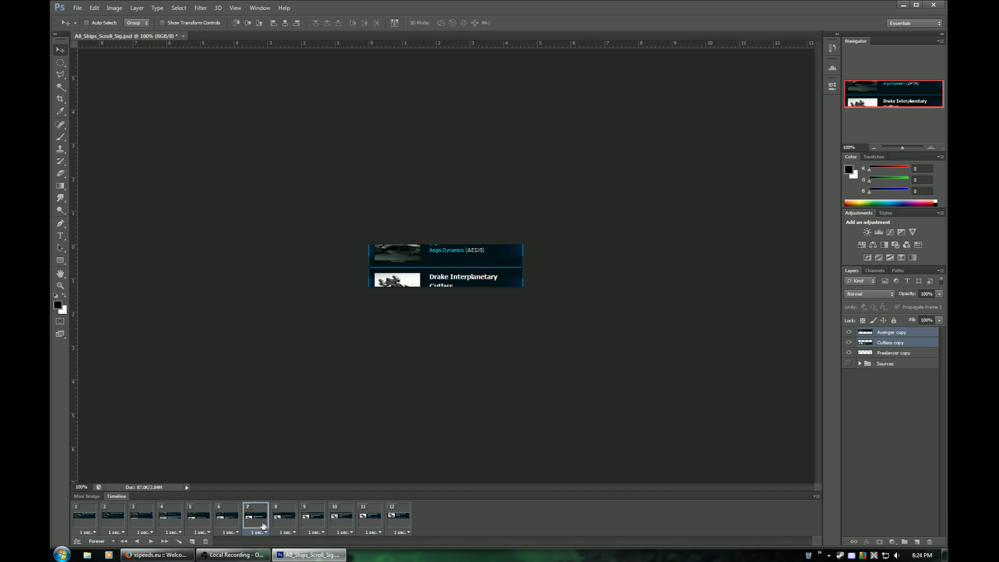
{"action": "left_click", "coordinate": [285, 522]}
{"action": "left_click", "coordinate": [314, 523]}
{"action": "left_click", "coordinate": [348, 524]}
{"action": "left_click", "coordinate": [370, 523]}
{"action": "left_click", "coordinate": [399, 523]}
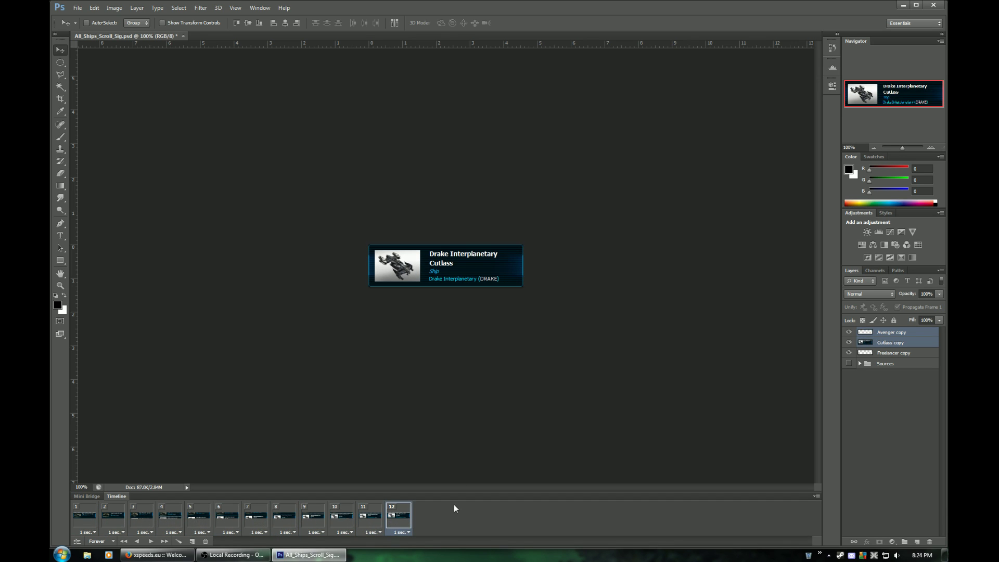
Compare the first and last frames, then step through the tweened frames to frame 11
{"action": "left_click", "coordinate": [74, 520]}
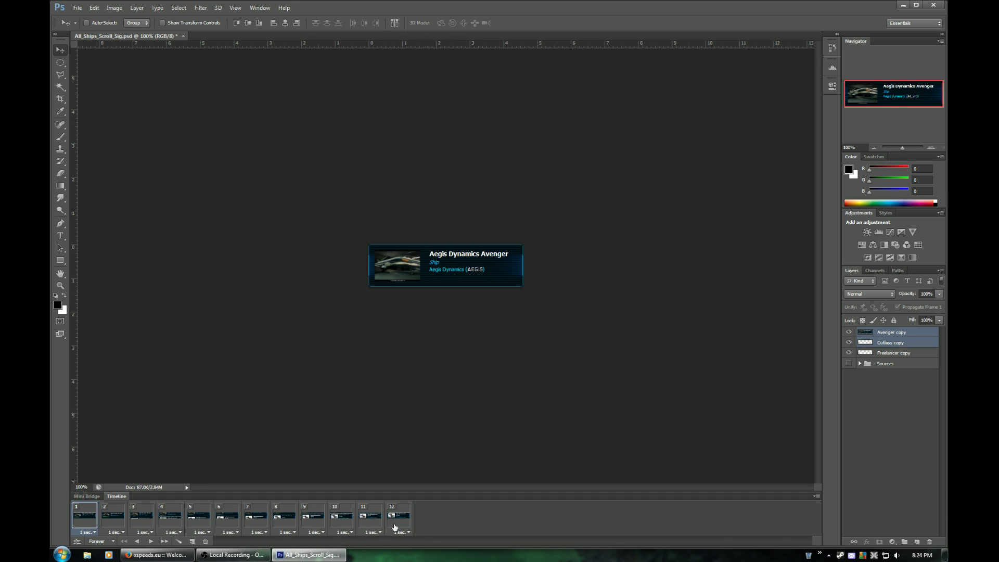
{"action": "left_click", "coordinate": [394, 528]}
{"action": "left_click", "coordinate": [83, 517]}
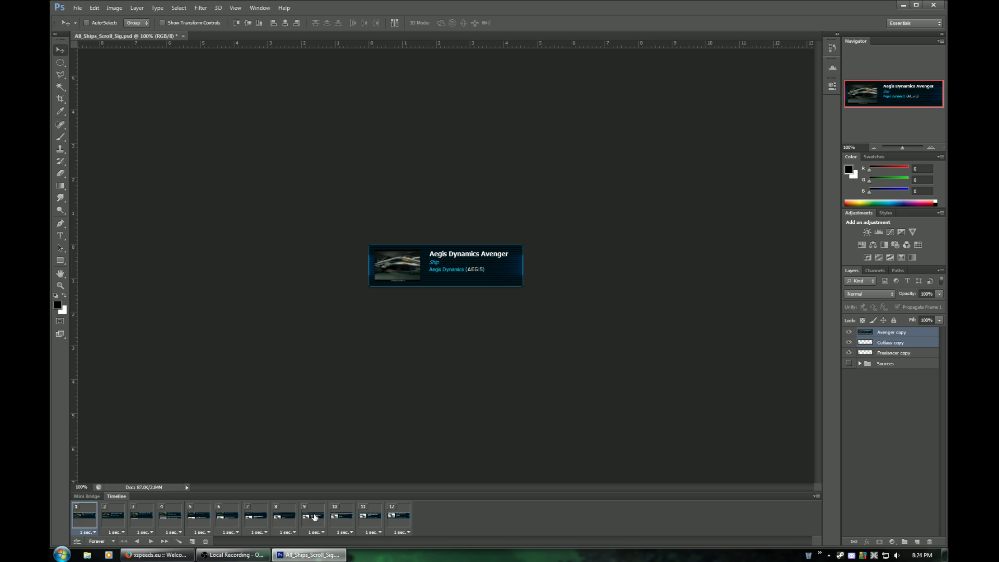
{"action": "left_click", "coordinate": [403, 527]}
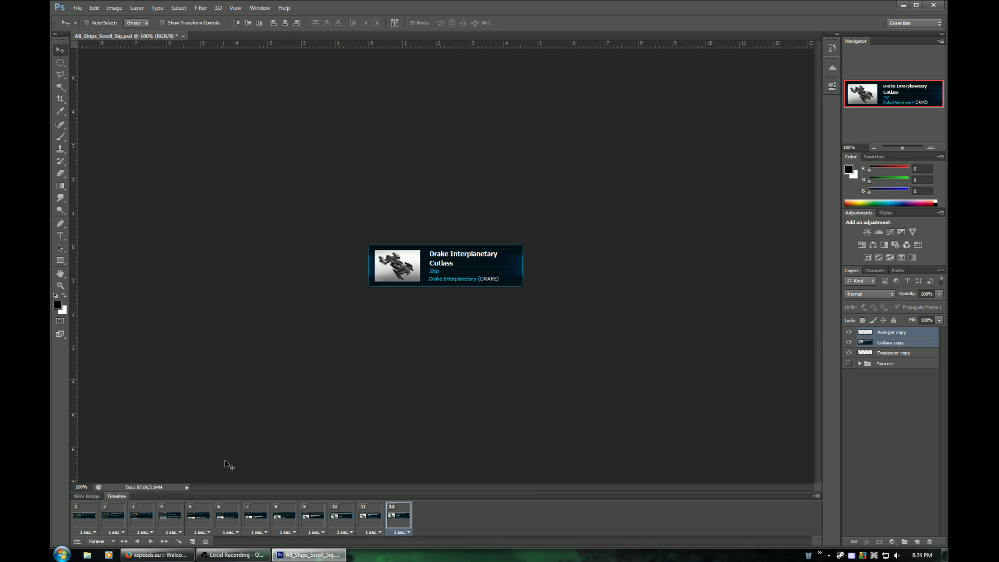
{"action": "left_click", "coordinate": [113, 521]}
{"action": "left_click", "coordinate": [141, 521]}
{"action": "left_click", "coordinate": [170, 520]}
{"action": "left_click", "coordinate": [199, 520]}
{"action": "left_click", "coordinate": [227, 520]}
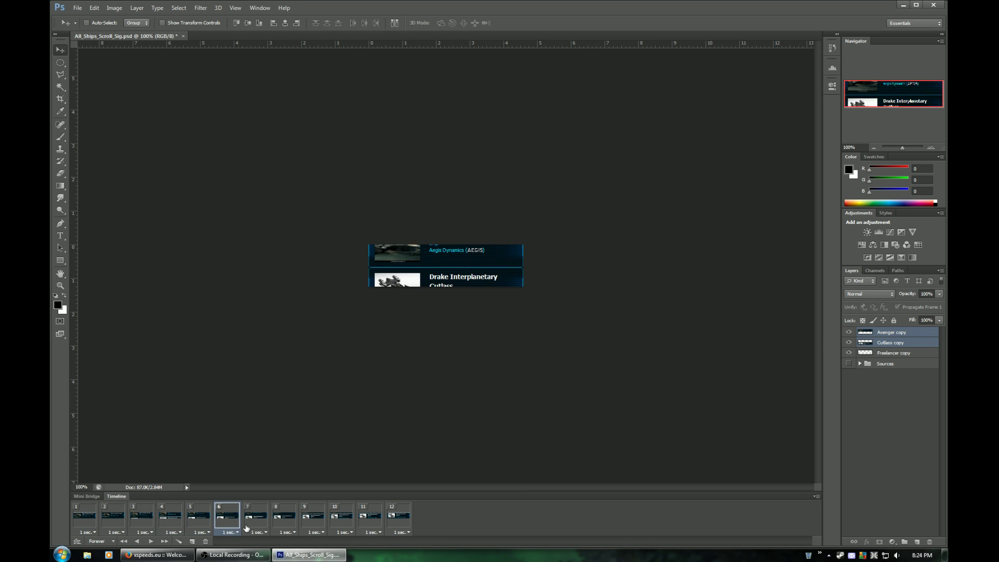
{"action": "left_click", "coordinate": [256, 521]}
{"action": "left_click", "coordinate": [285, 520]}
{"action": "key", "text": "Right"}
{"action": "key", "text": "Right"}
{"action": "key", "text": "Right"}
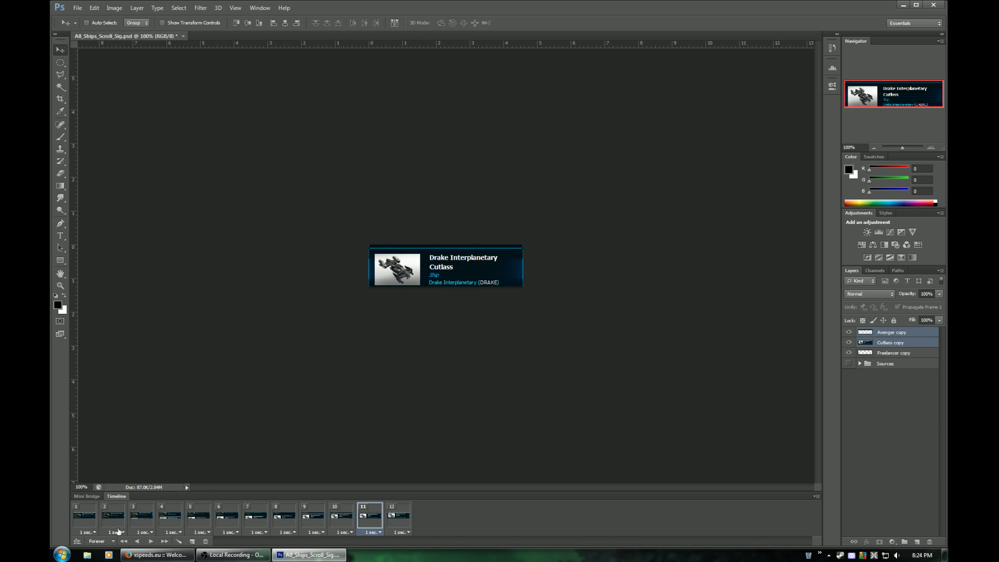
Set frames 2–11 to a 0.1-second delay and play the animation from frame 1
{"action": "left_click", "coordinate": [117, 532]}
{"action": "left_click", "coordinate": [349, 523]}
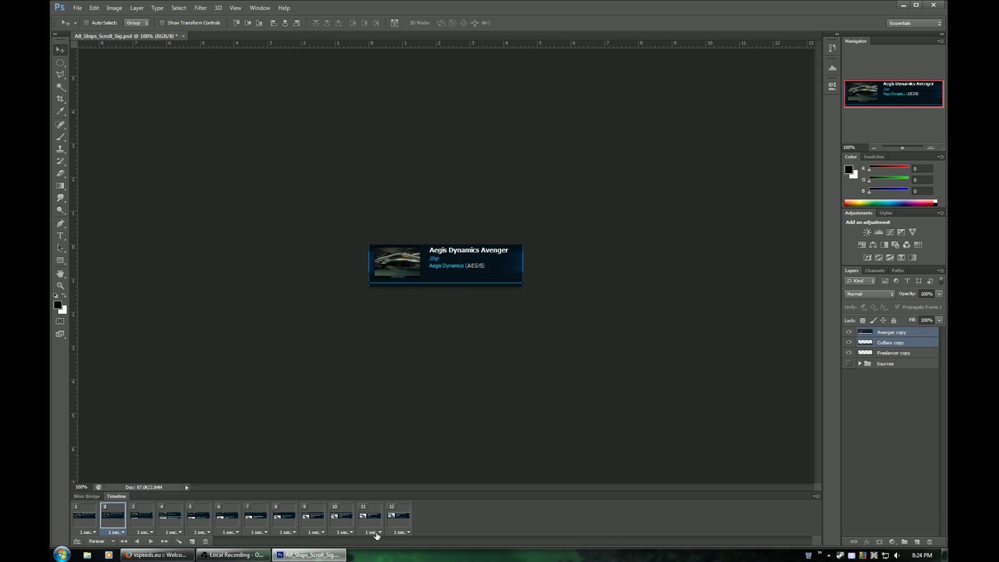
{"action": "left_click", "coordinate": [373, 532]}
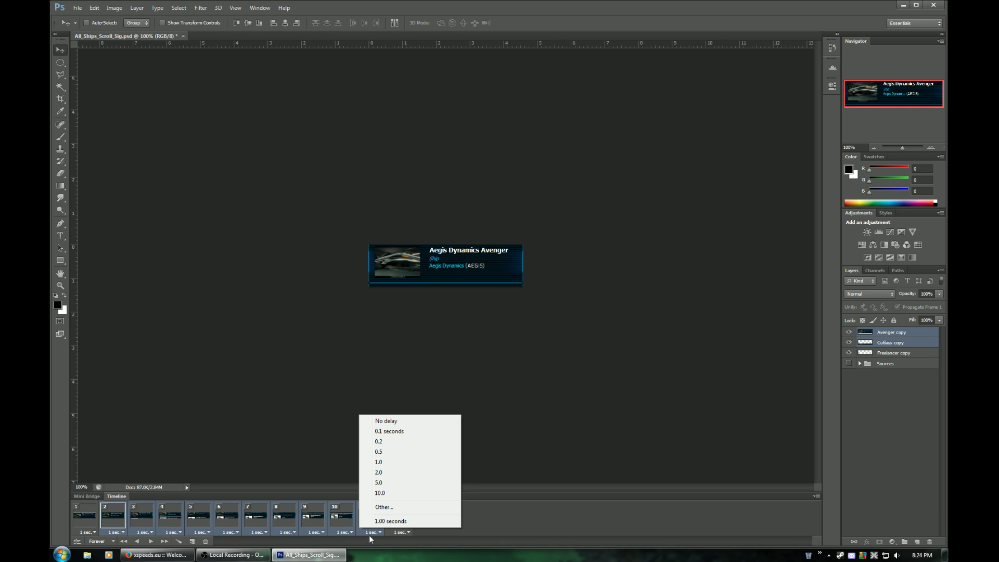
{"action": "left_click", "coordinate": [396, 431]}
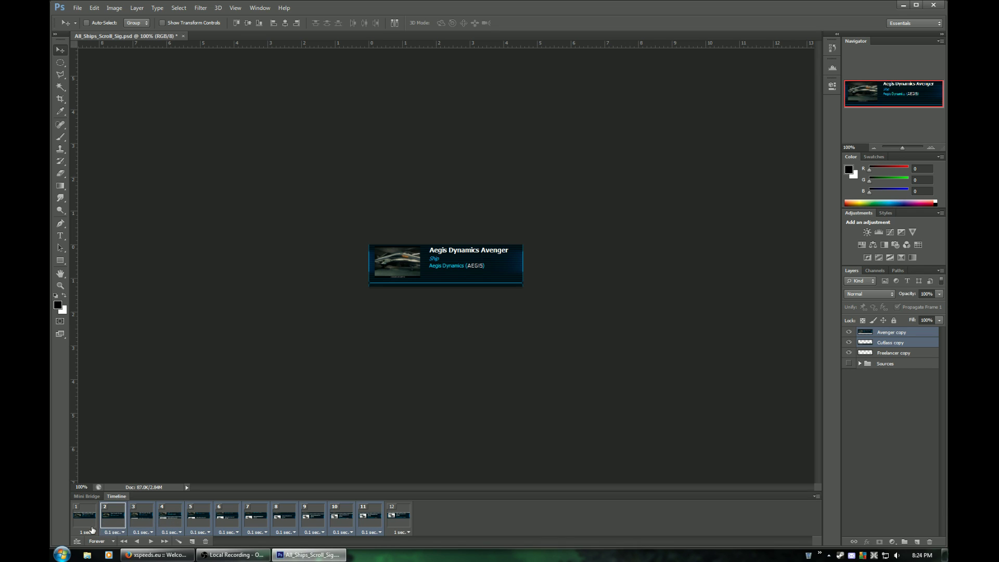
{"action": "left_click", "coordinate": [123, 541]}
{"action": "left_click", "coordinate": [150, 542]}
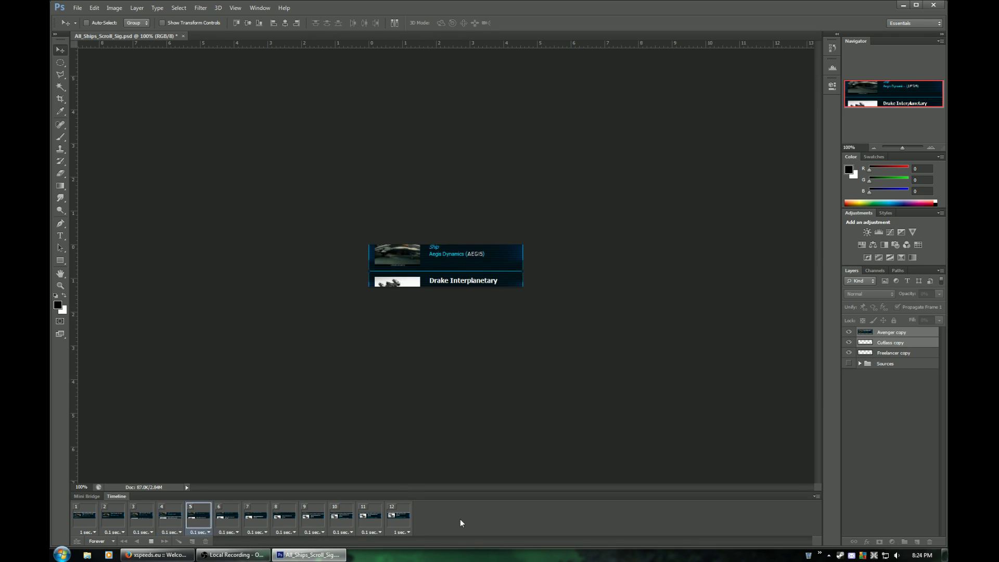
Stop playback and, on frame 12, move only the Avenger banner down 2.042 in below the card
{"action": "left_click", "coordinate": [151, 541]}
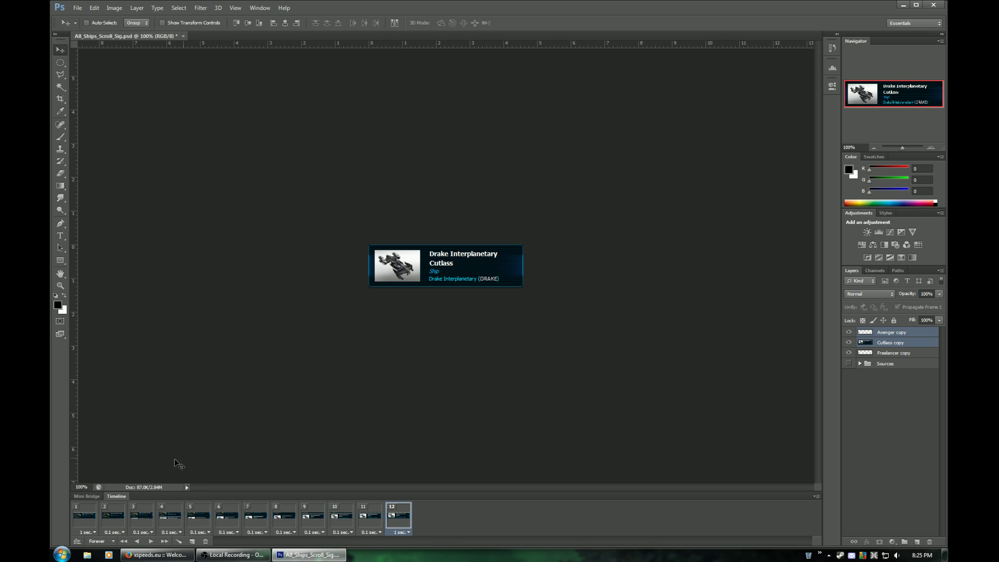
{"action": "left_click", "coordinate": [889, 345], "text": "ctrl"}
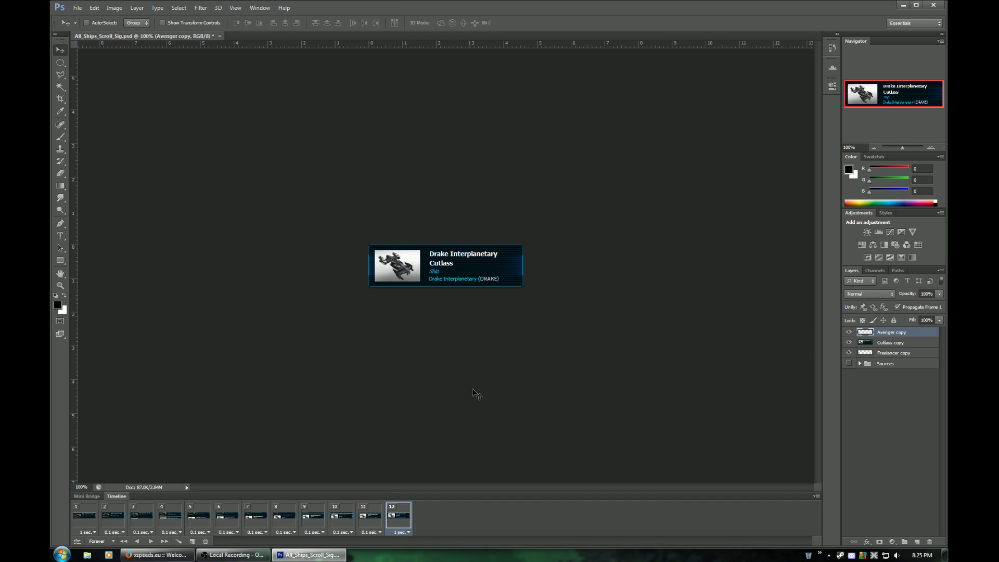
{"action": "left_click", "coordinate": [370, 515]}
{"action": "left_click", "coordinate": [406, 516]}
{"action": "left_click_drag", "start_coordinate": [489, 268], "coordinate": [483, 345]}
Step through all twelve frames to verify the scroll ends on the Cutlass banner
{"action": "left_click", "coordinate": [96, 524]}
{"action": "left_click", "coordinate": [113, 521]}
{"action": "left_click", "coordinate": [142, 521]}
{"action": "left_click", "coordinate": [170, 520]}
{"action": "left_click", "coordinate": [199, 520]}
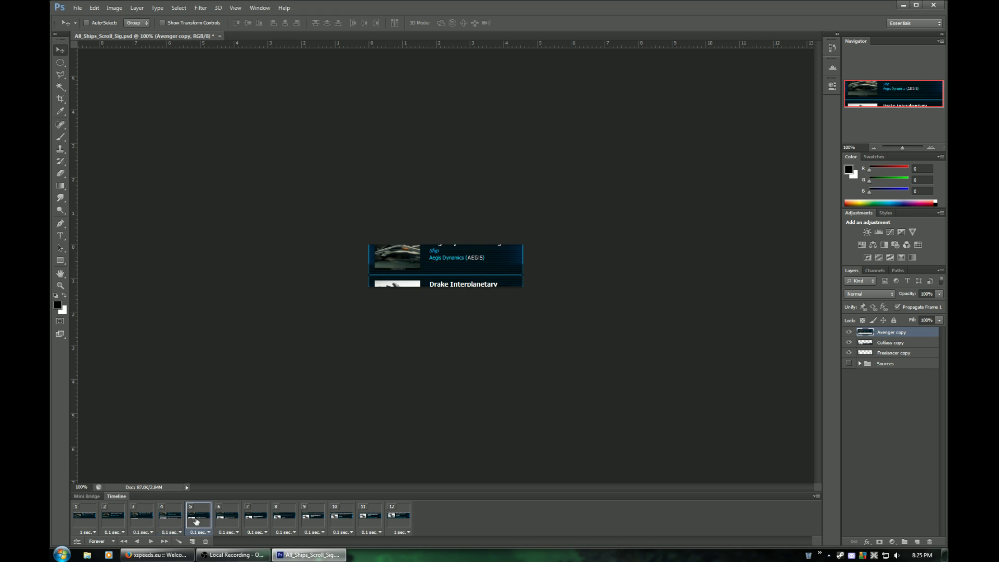
{"action": "left_click", "coordinate": [235, 524]}
{"action": "left_click", "coordinate": [255, 520]}
{"action": "left_click", "coordinate": [284, 520]}
{"action": "left_click", "coordinate": [312, 520]}
{"action": "left_click", "coordinate": [340, 520]}
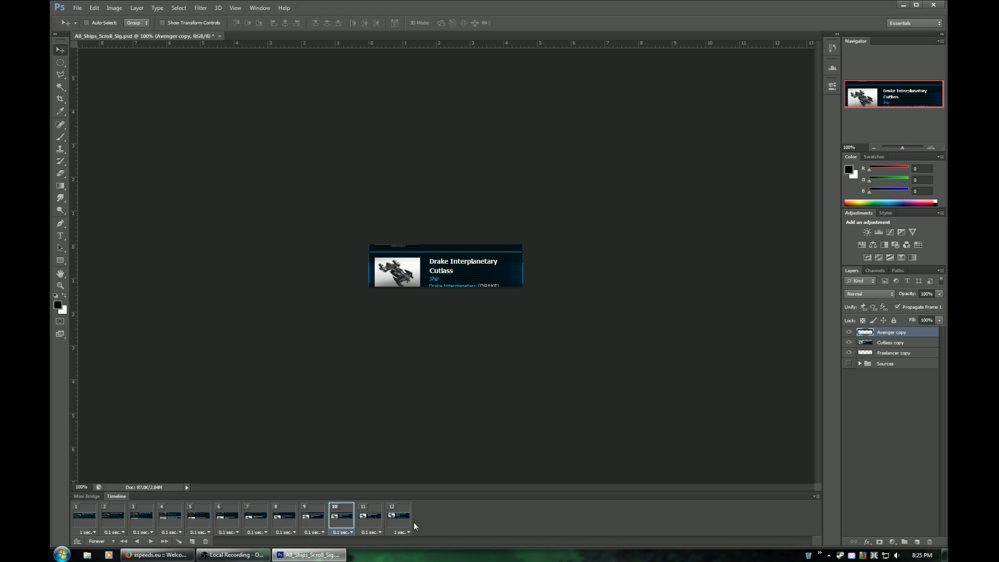
{"action": "left_click", "coordinate": [369, 520]}
{"action": "left_click", "coordinate": [399, 520]}
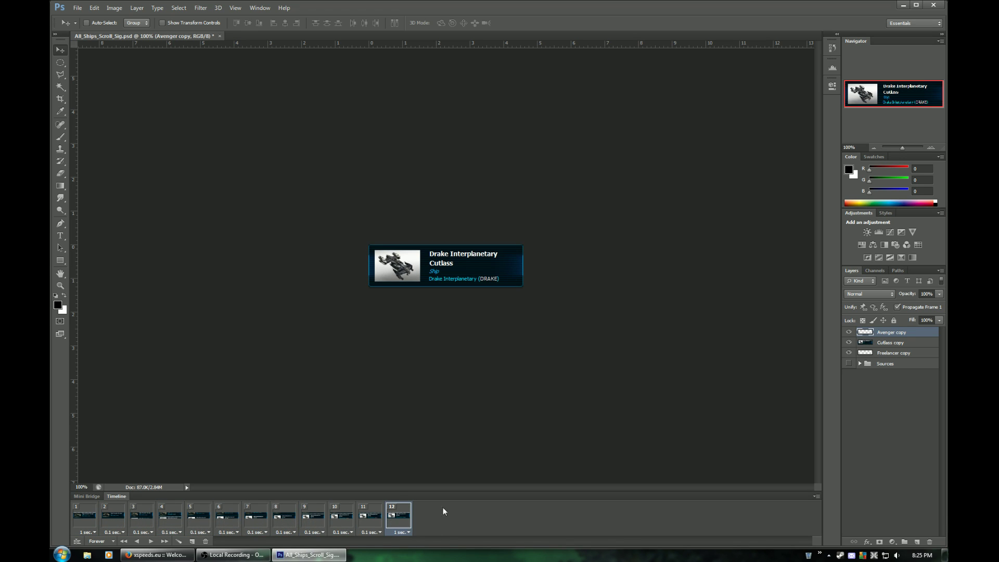
Add frame 13 with Cutlass and Freelancer copies raised so Freelancer fills the card, then tween ten frames
{"action": "left_click", "coordinate": [878, 343]}
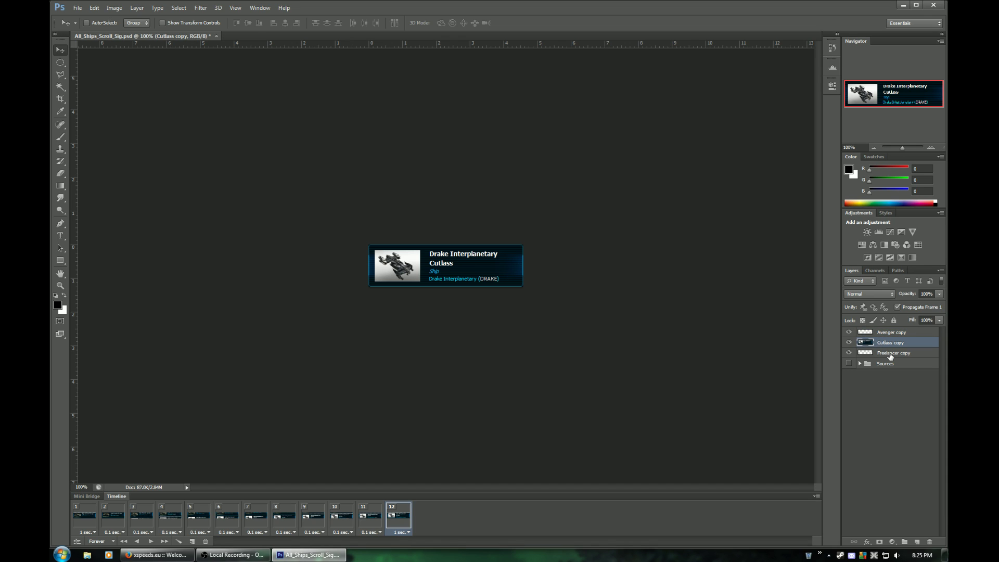
{"action": "left_click", "coordinate": [892, 354], "text": "shift"}
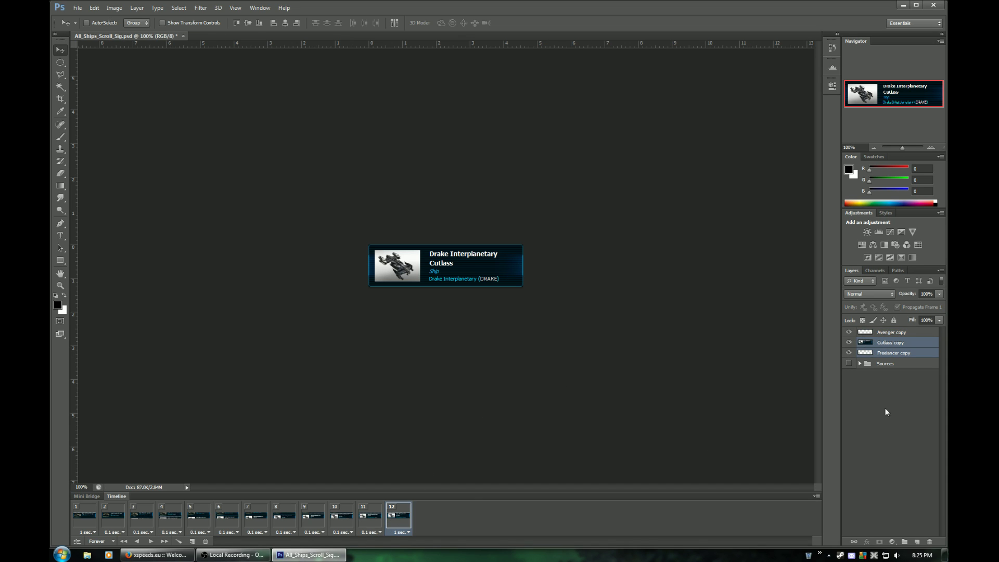
{"action": "left_click", "coordinate": [192, 542]}
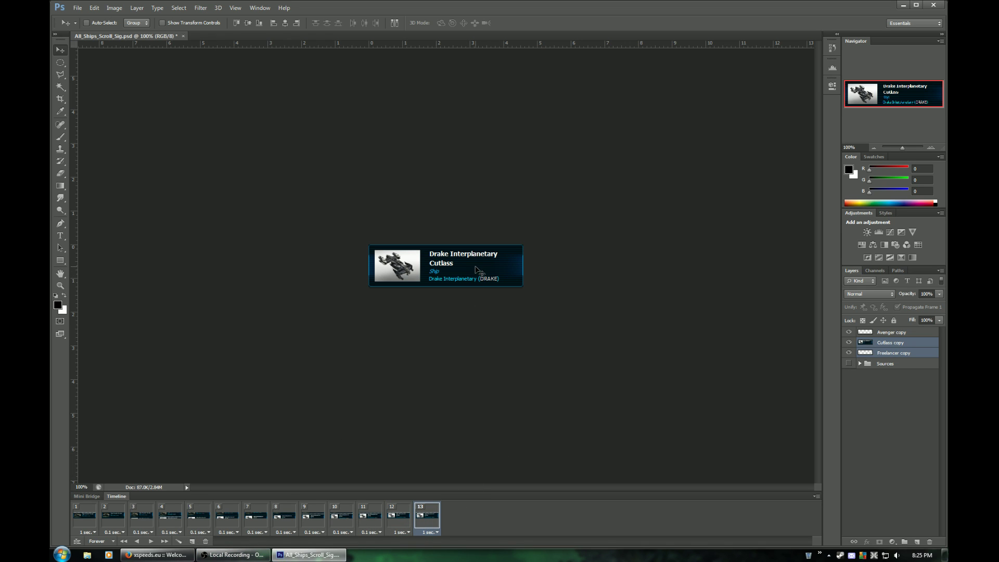
{"action": "left_click_drag", "start_coordinate": [478, 271], "coordinate": [481, 226]}
{"action": "left_click", "coordinate": [179, 541]}
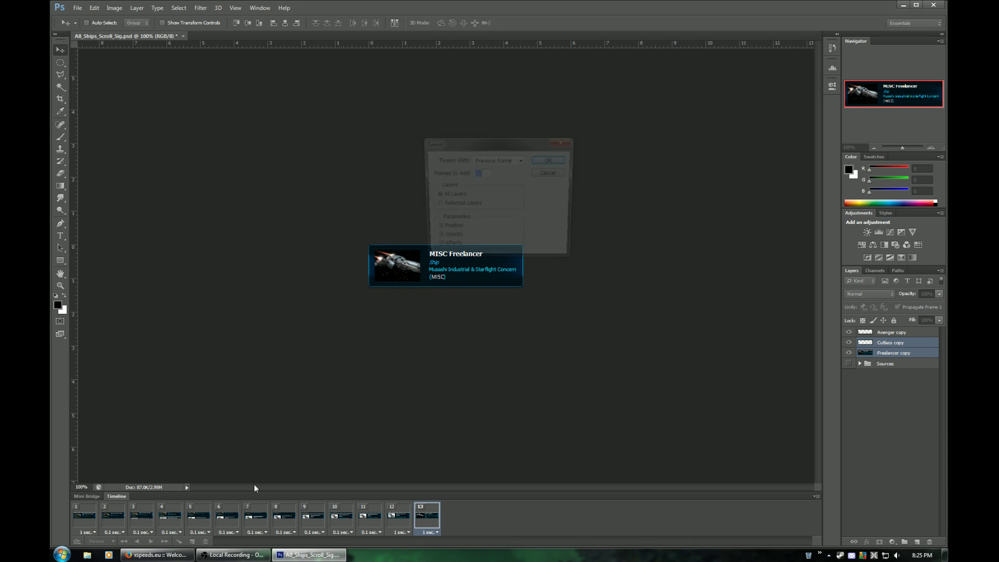
{"action": "left_click", "coordinate": [539, 158]}
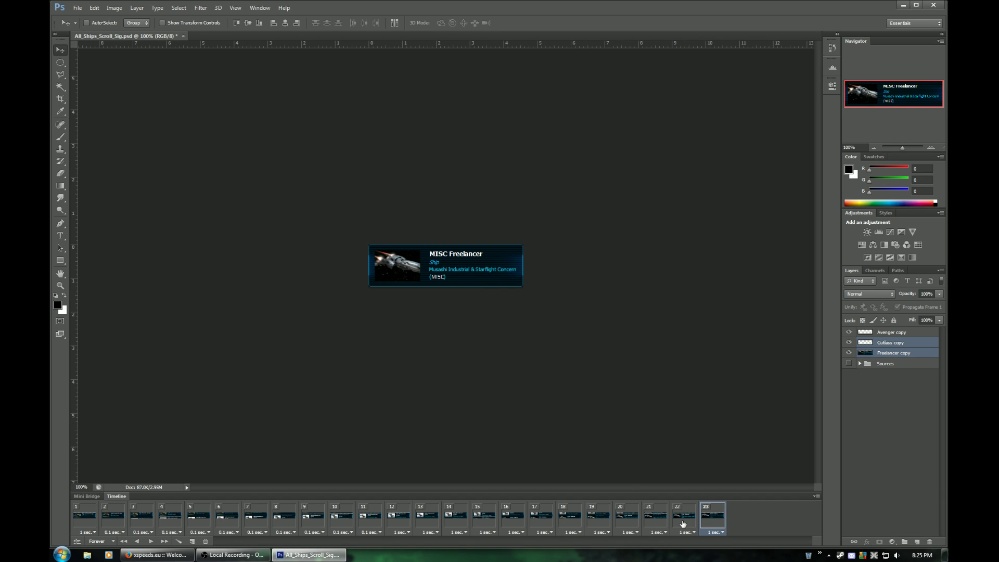
Give frames 13–22 a 0.1-second delay, then select only frame 13
{"action": "left_click", "coordinate": [679, 521]}
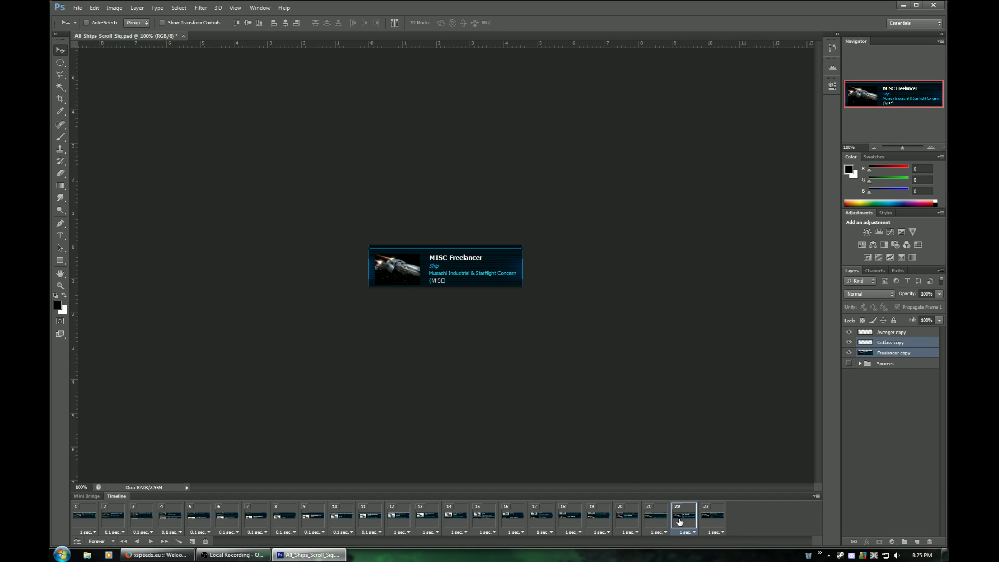
{"action": "left_click", "coordinate": [427, 533], "text": "shift"}
{"action": "left_click", "coordinate": [448, 439]}
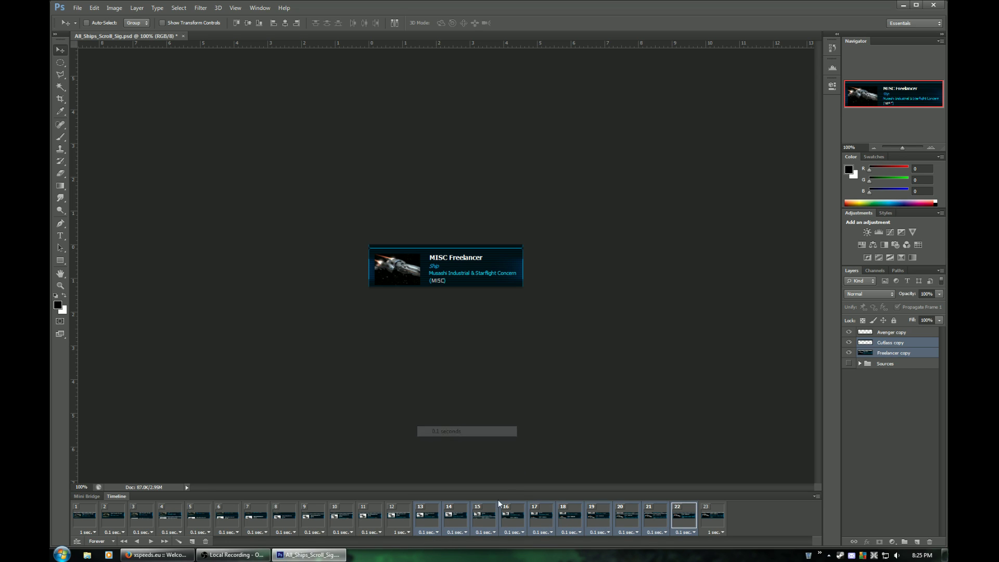
{"action": "left_click", "coordinate": [423, 522]}
{"action": "left_click", "coordinate": [390, 518]}
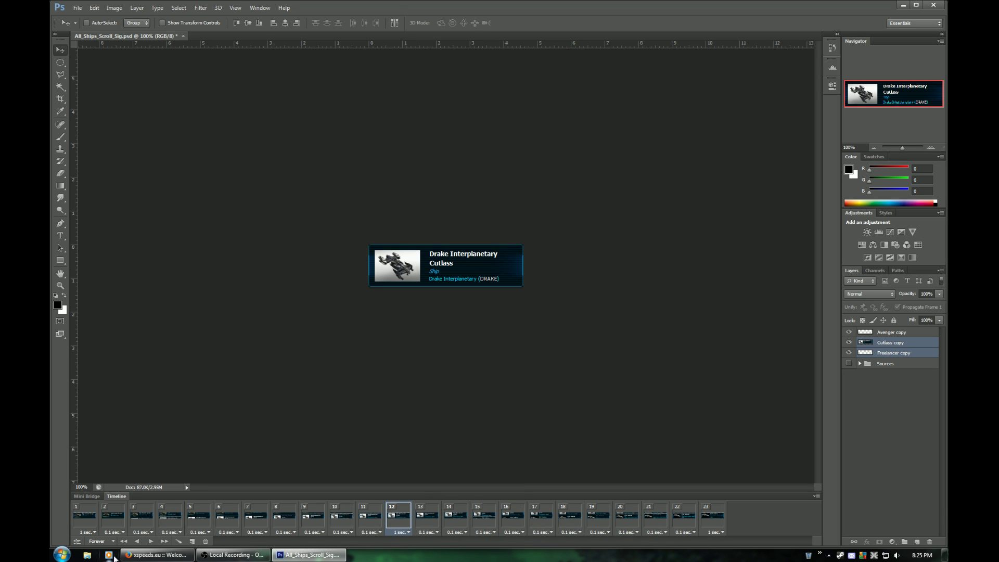
{"action": "left_click", "coordinate": [150, 541]}
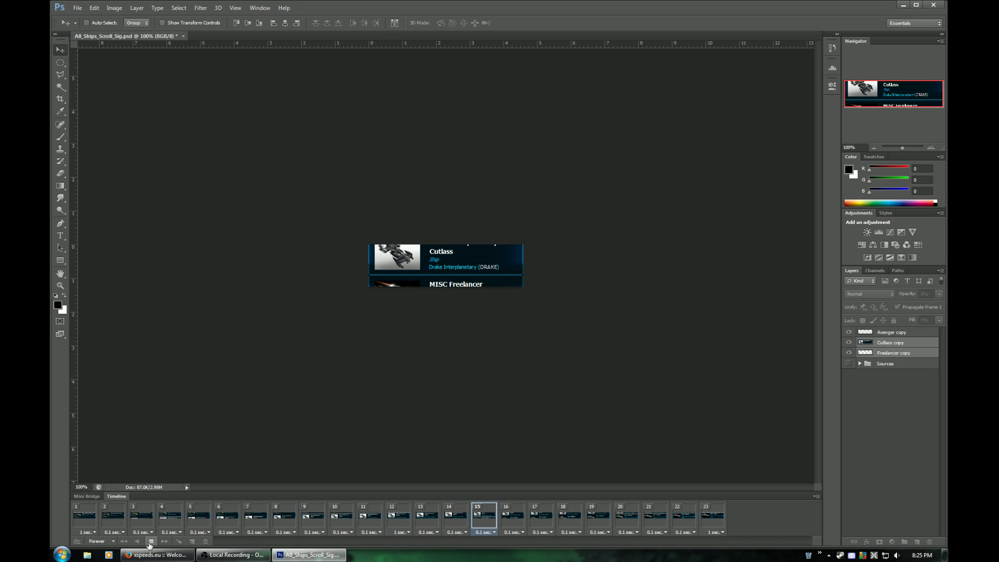
{"action": "left_click", "coordinate": [150, 541]}
{"action": "left_click", "coordinate": [151, 542]}
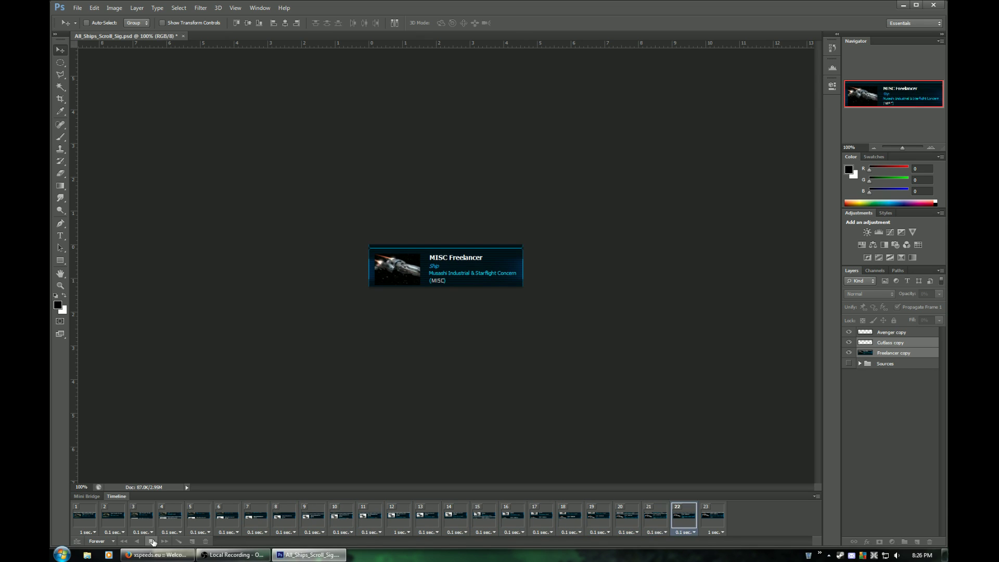
{"action": "left_click", "coordinate": [151, 542]}
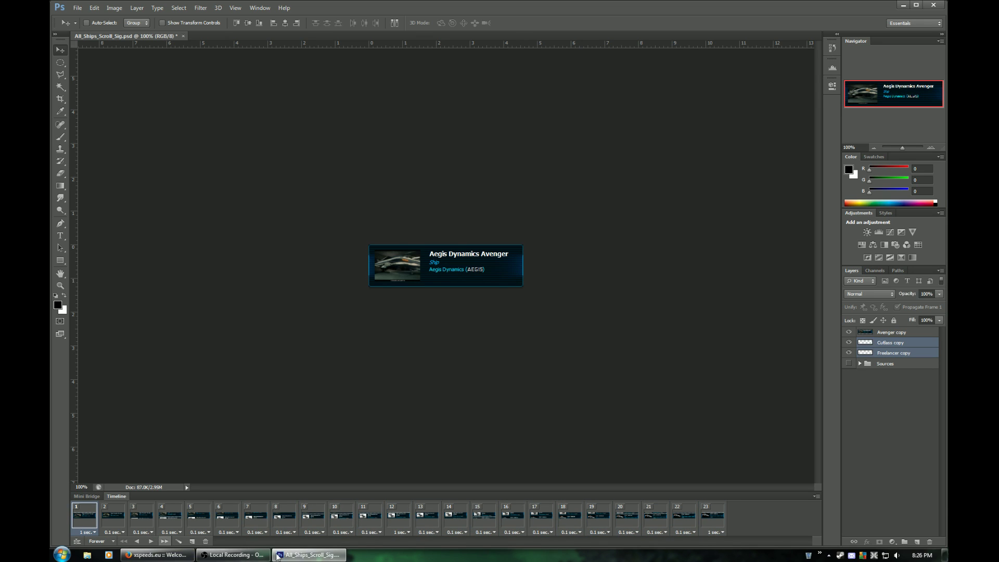
{"action": "left_click", "coordinate": [707, 517]}
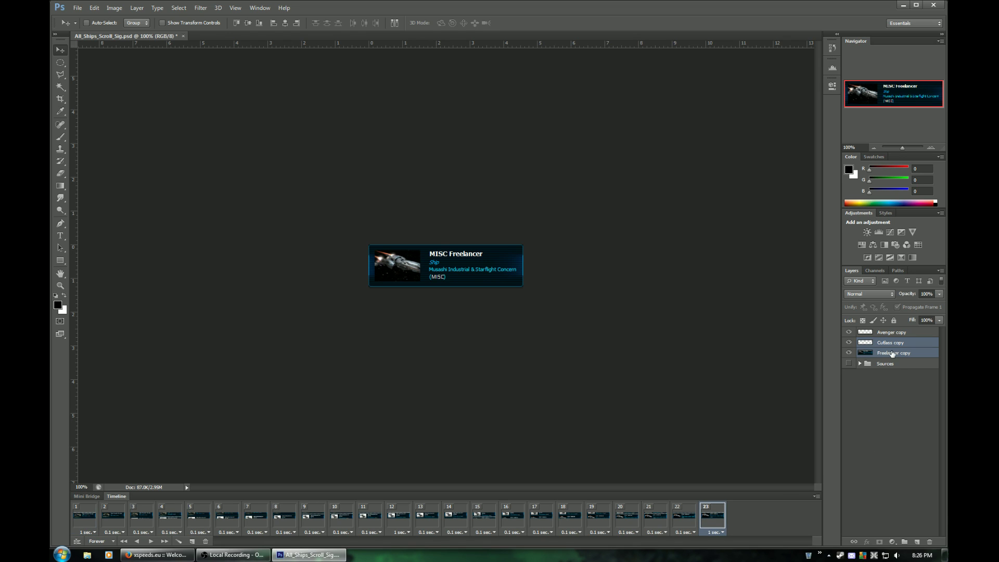
{"action": "left_click", "coordinate": [890, 344]}
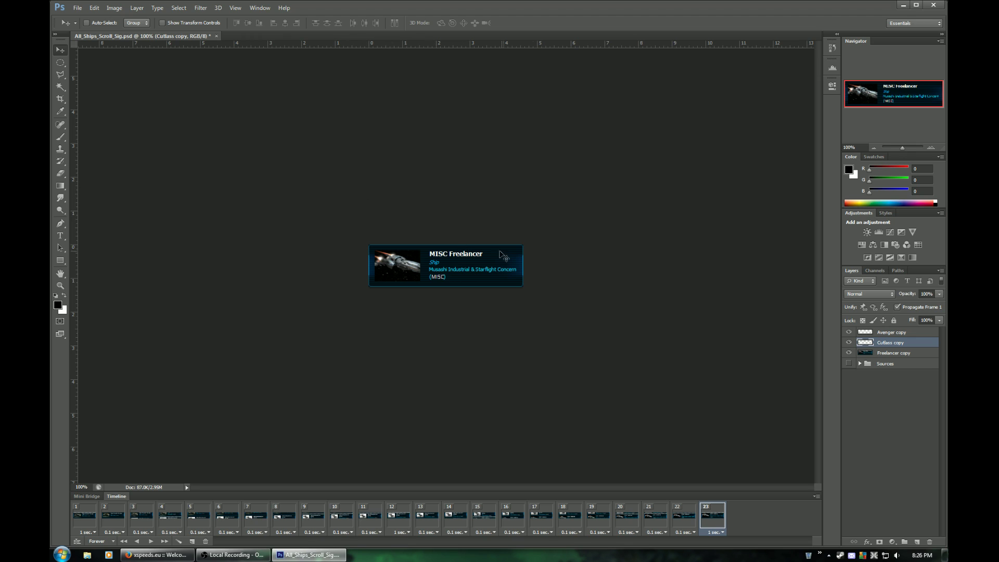
Drag the Cutlass copy layer 2.375 in down on frame 23, out of the visible area
{"action": "left_click_drag", "start_coordinate": [462, 267], "coordinate": [448, 342]}
Duplicate frame 23, slide Avenger and Freelancer copies up, and tween ten in-between frames
{"action": "left_click", "coordinate": [888, 354]}
{"action": "left_click", "coordinate": [891, 334], "text": "ctrl"}
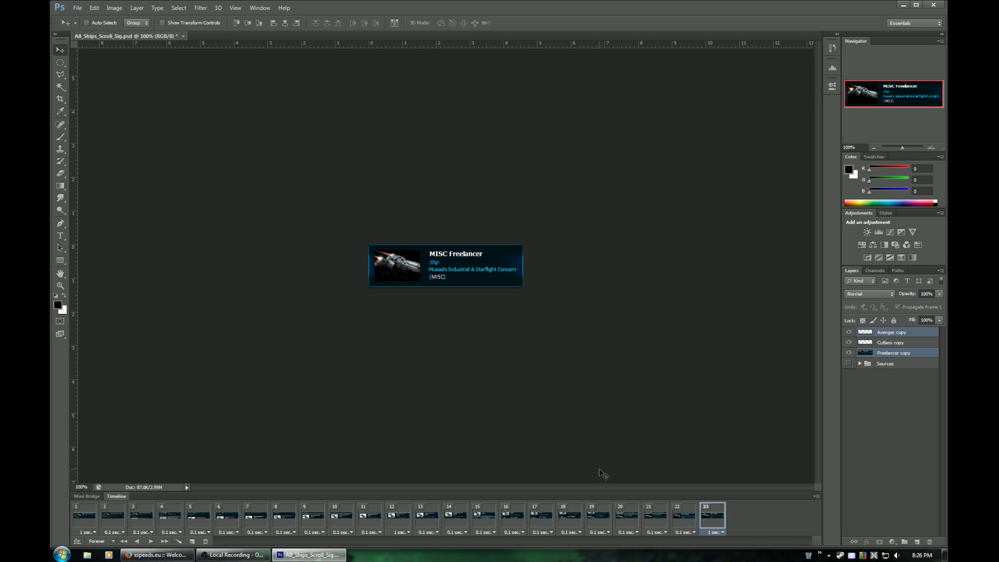
{"action": "left_click", "coordinate": [188, 542]}
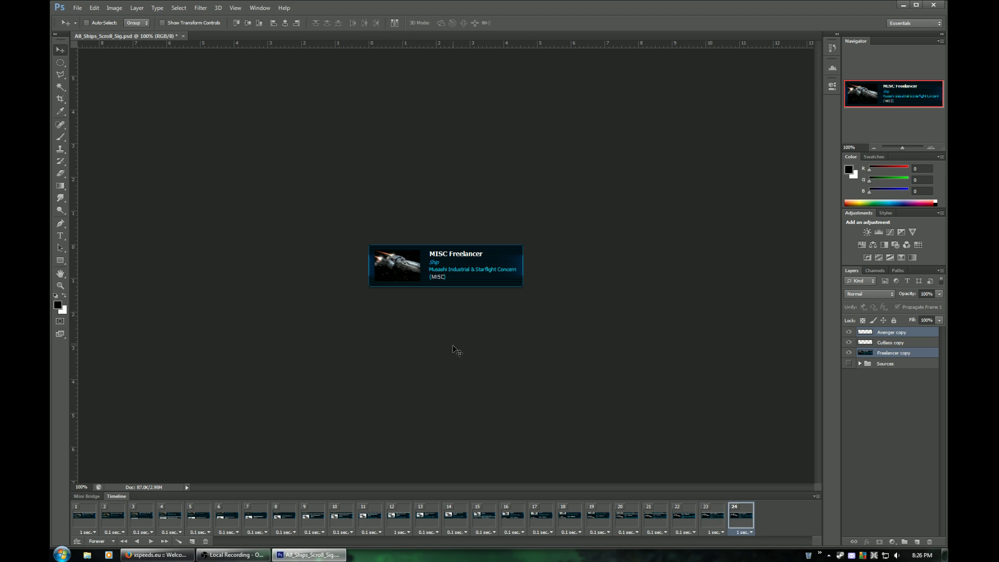
{"action": "left_click_drag", "start_coordinate": [470, 276], "coordinate": [473, 234]}
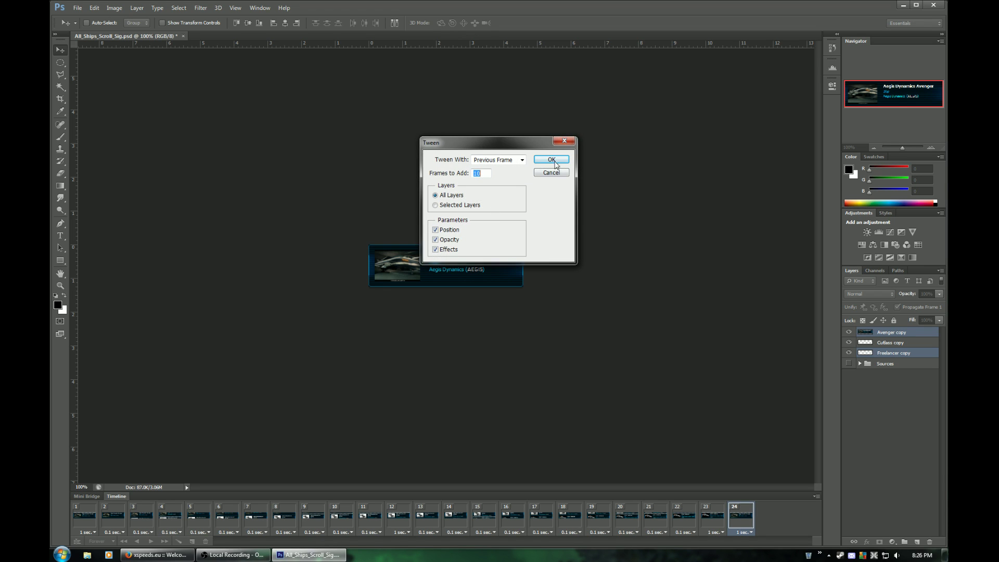
{"action": "key", "text": "Return"}
Set the new in-between frames' delay to 0.1 seconds
{"action": "left_click", "coordinate": [777, 522]}
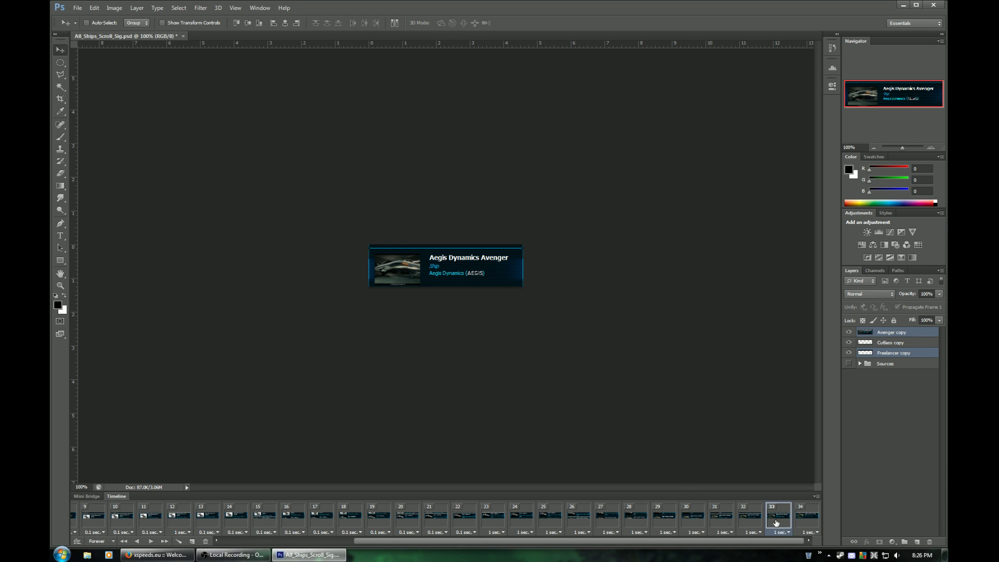
{"action": "left_click", "coordinate": [520, 532]}
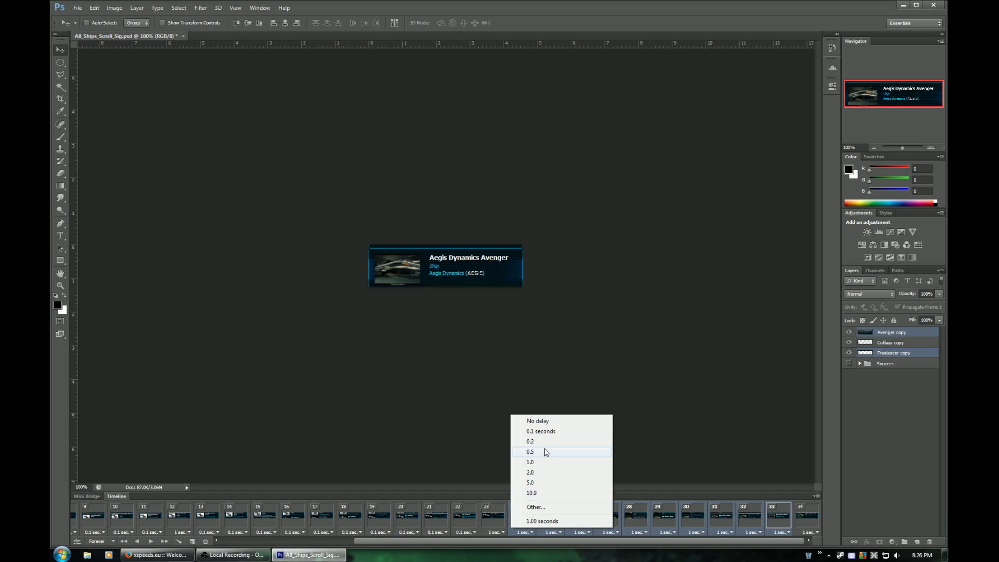
{"action": "left_click", "coordinate": [542, 436]}
Step through frames 23 to 34 to check the Freelancer-to-Avenger scroll
{"action": "left_click", "coordinate": [494, 520]}
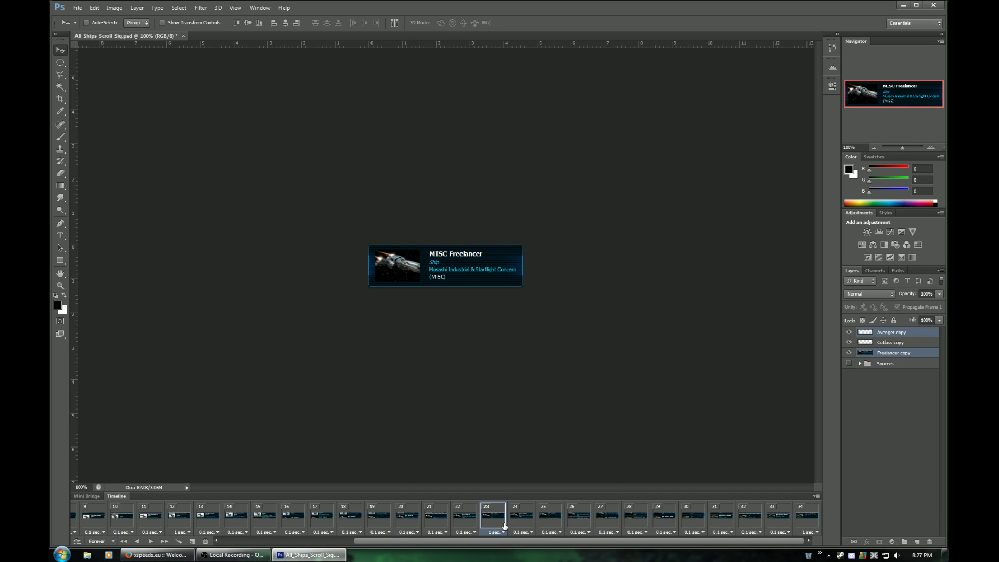
{"action": "left_click", "coordinate": [515, 526]}
{"action": "left_click", "coordinate": [553, 520]}
{"action": "left_click", "coordinate": [582, 520]}
{"action": "left_click", "coordinate": [607, 519]}
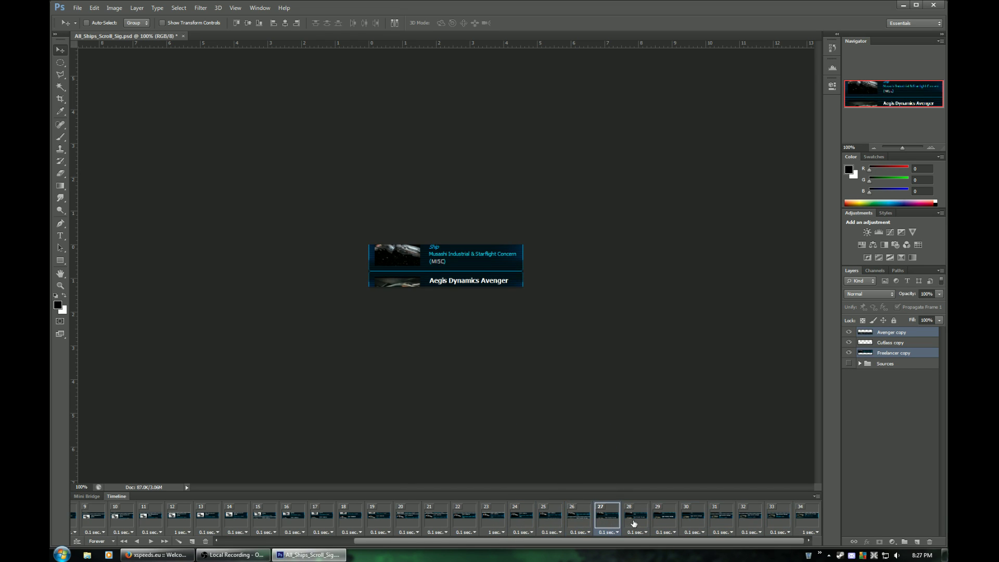
{"action": "left_click", "coordinate": [636, 519]}
{"action": "left_click", "coordinate": [664, 520]}
{"action": "left_click", "coordinate": [693, 520]}
{"action": "left_click", "coordinate": [722, 522]}
{"action": "left_click", "coordinate": [753, 525]}
{"action": "left_click", "coordinate": [778, 521]}
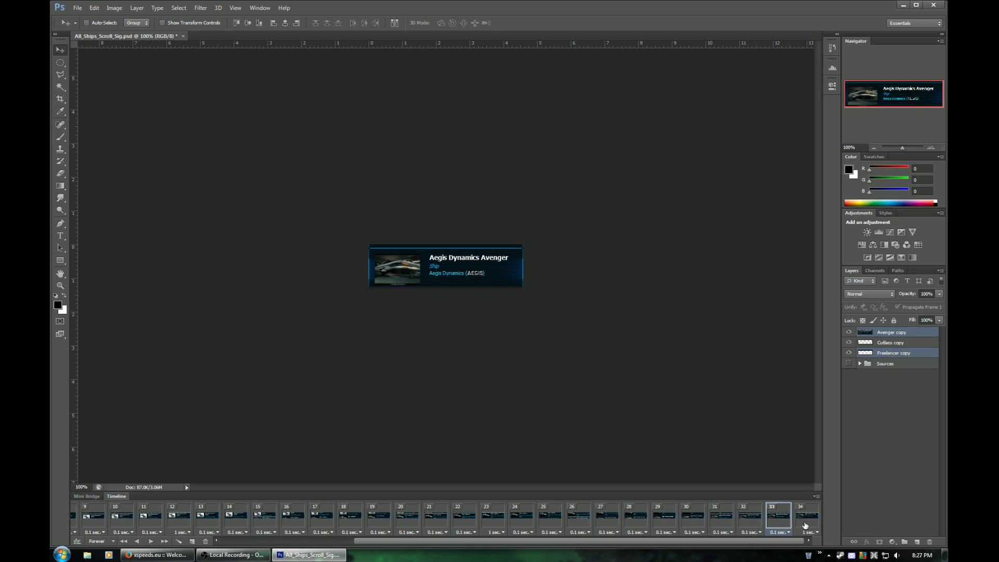
{"action": "left_click", "coordinate": [806, 523]}
{"action": "left_click", "coordinate": [151, 541]}
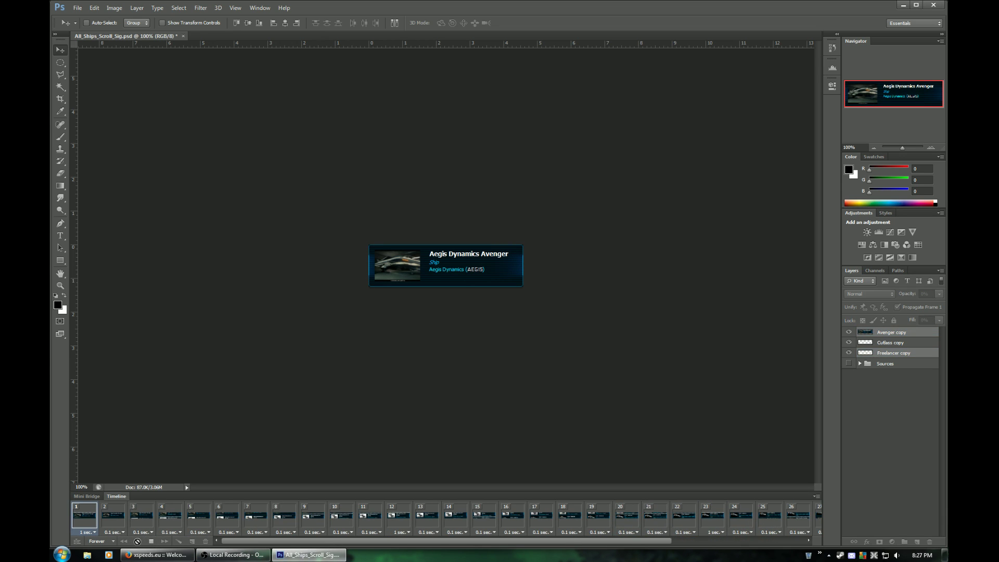
{"action": "left_click", "coordinate": [91, 522]}
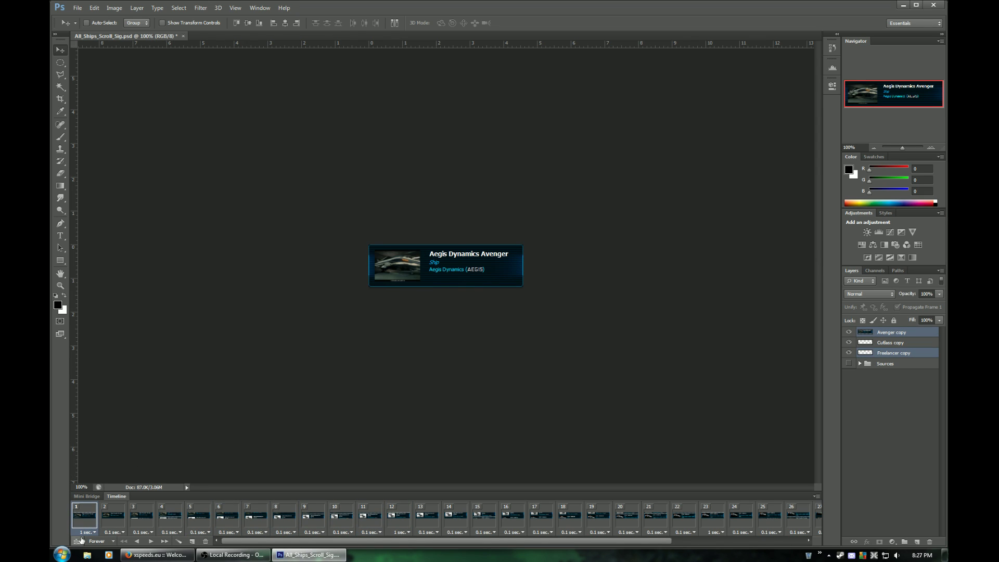
{"action": "left_click", "coordinate": [151, 542]}
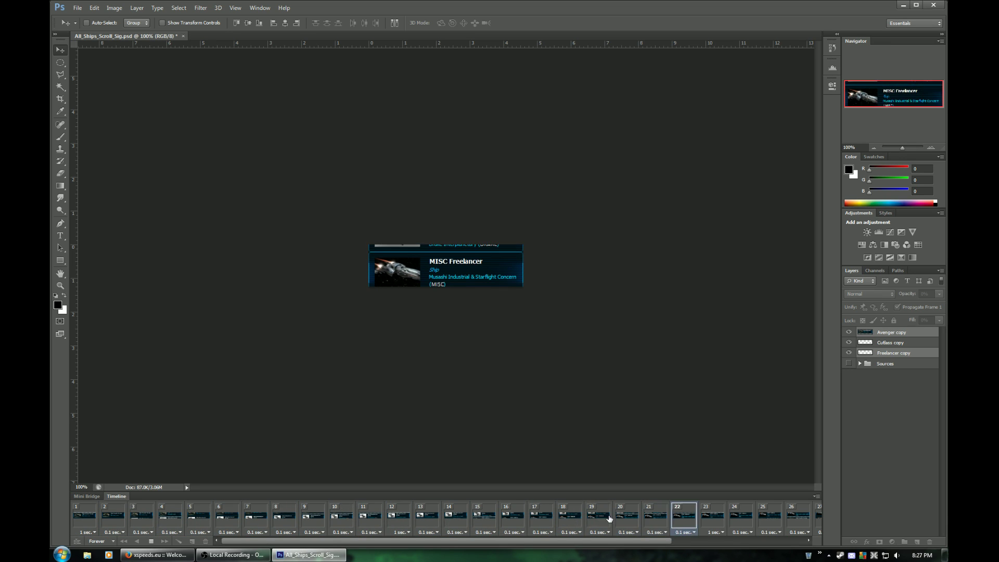
{"action": "key", "text": "space"}
{"action": "left_click", "coordinate": [151, 541]}
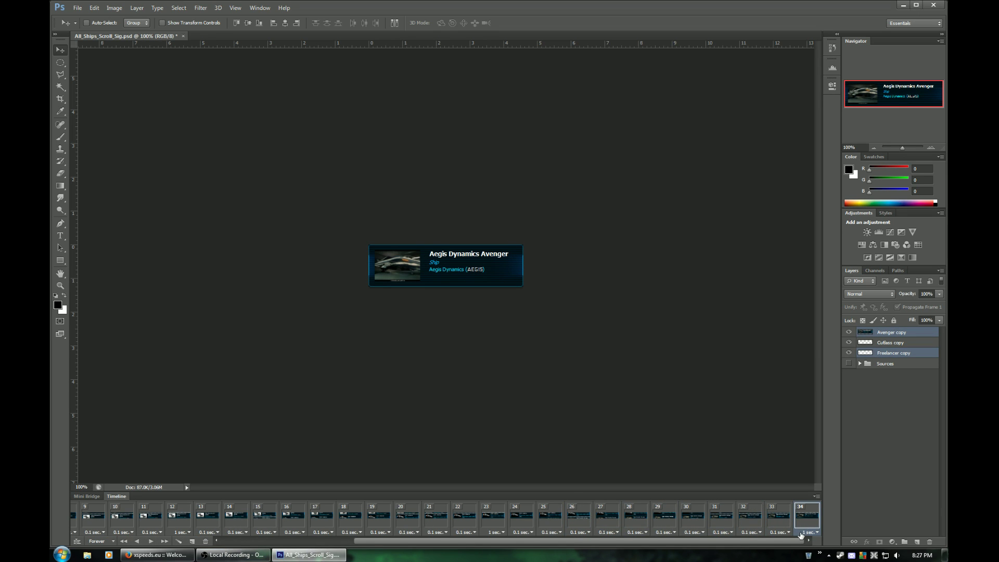
{"action": "left_click_drag", "start_coordinate": [791, 539], "coordinate": [547, 560]}
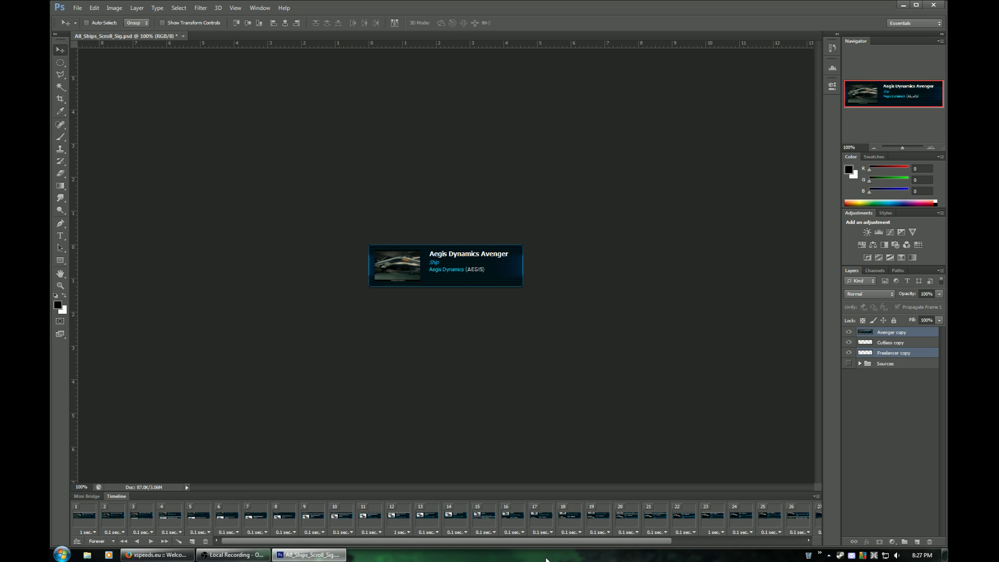
{"action": "left_click", "coordinate": [86, 524]}
{"action": "left_click", "coordinate": [404, 511]}
{"action": "left_click_drag", "start_coordinate": [420, 542], "coordinate": [584, 539]}
{"action": "left_click", "coordinate": [515, 521]}
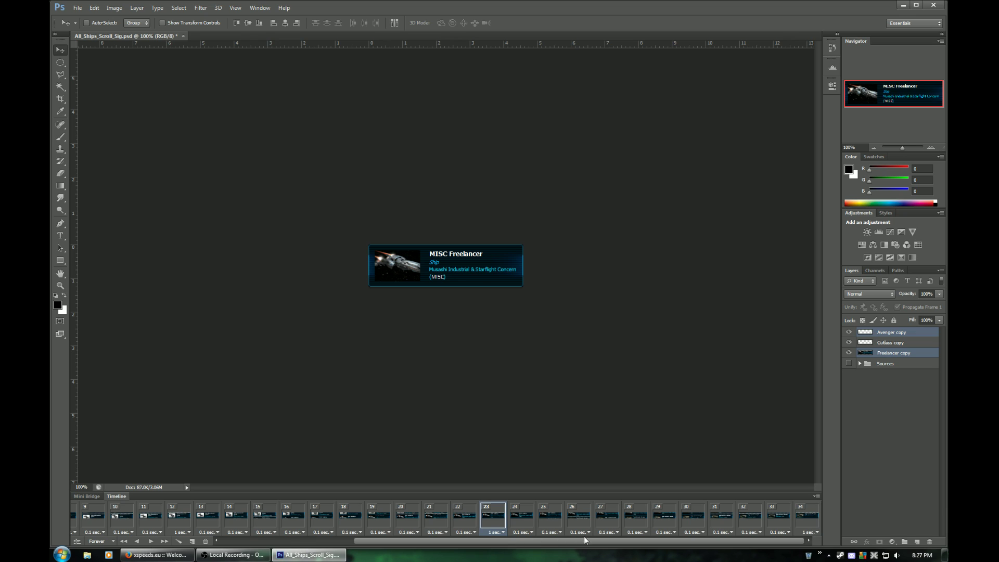
{"action": "left_click", "coordinate": [806, 521]}
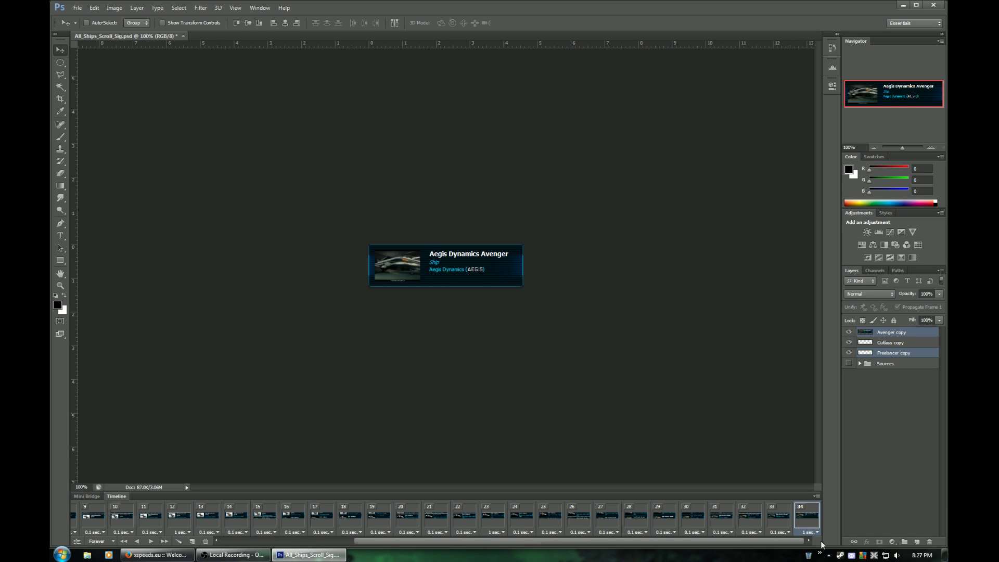
{"action": "left_click", "coordinate": [151, 541]}
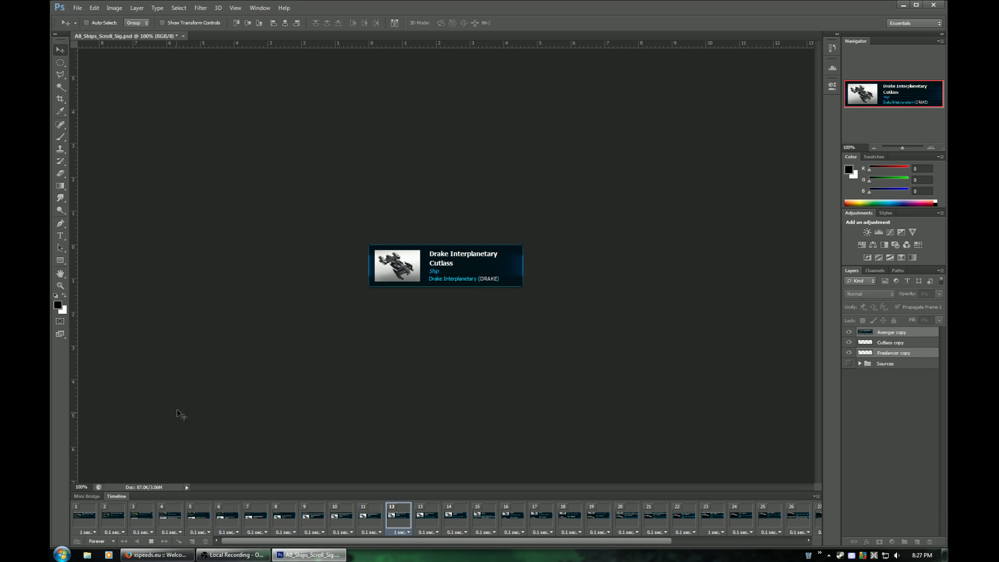
{"action": "left_click", "coordinate": [151, 542]}
{"action": "left_click_drag", "start_coordinate": [264, 541], "coordinate": [503, 554]}
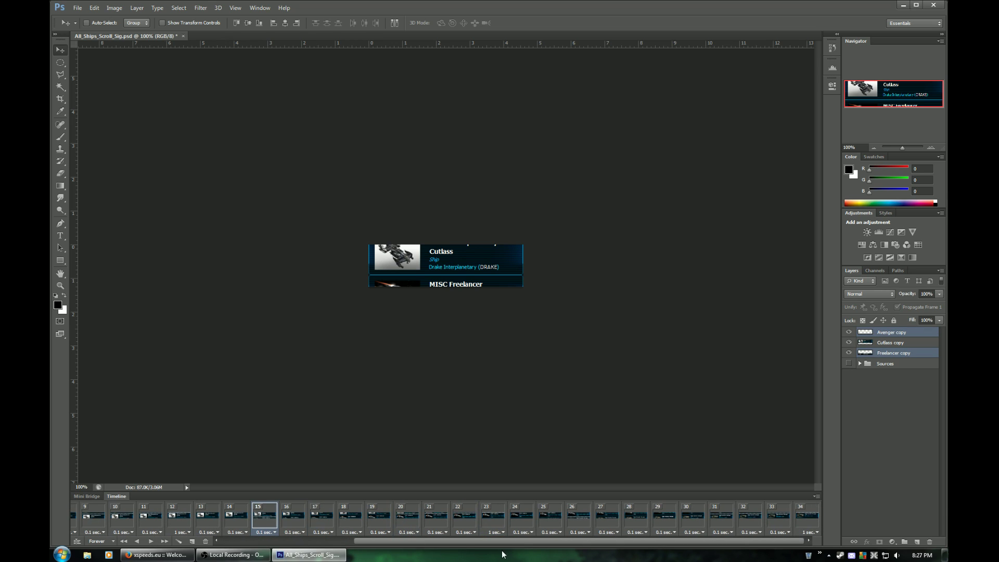
{"action": "left_click", "coordinate": [807, 518]}
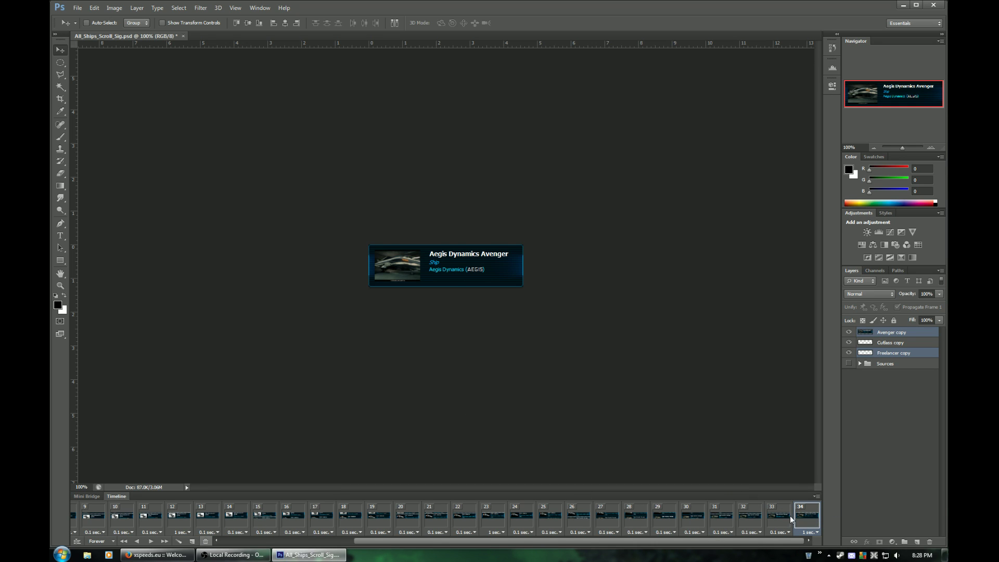
Delete the redundant last frame, cancelling a second delete prompt
{"action": "key", "text": "Delete"}
{"action": "left_click", "coordinate": [470, 214]}
{"action": "key", "text": "Delete"}
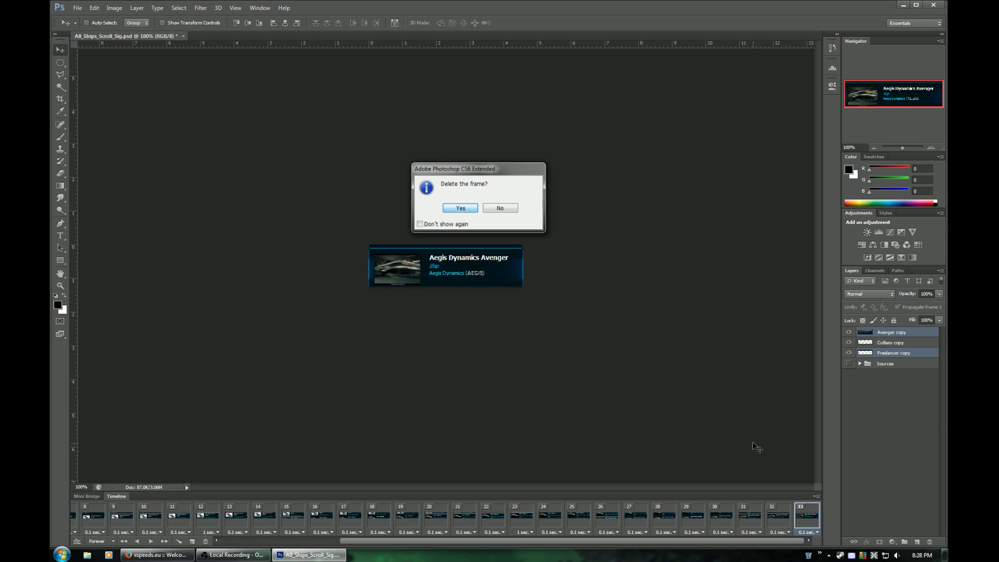
{"action": "key", "text": "Escape"}
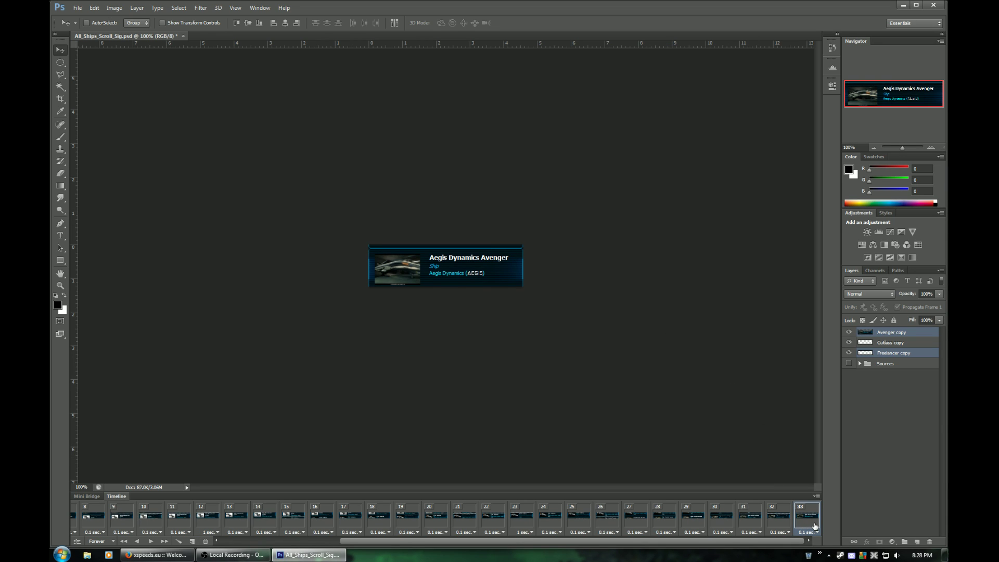
Step from the Freelancer frame through to the final Avenger frame, wrapping to frame 1
{"action": "left_click", "coordinate": [552, 524]}
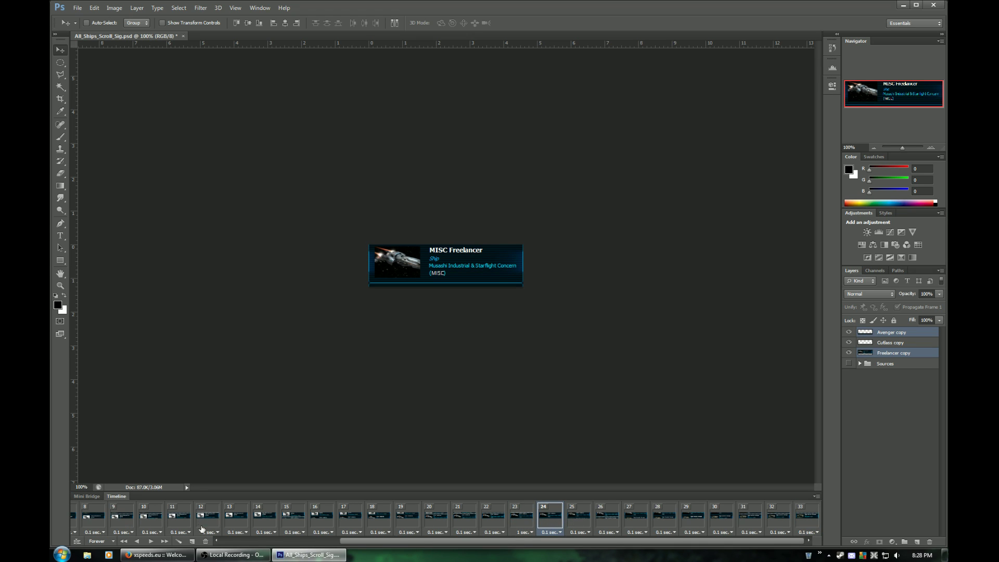
{"action": "left_click", "coordinate": [166, 542]}
{"action": "left_click", "coordinate": [166, 542]}
{"action": "left_click", "coordinate": [166, 542]}
{"action": "left_click", "coordinate": [167, 543]}
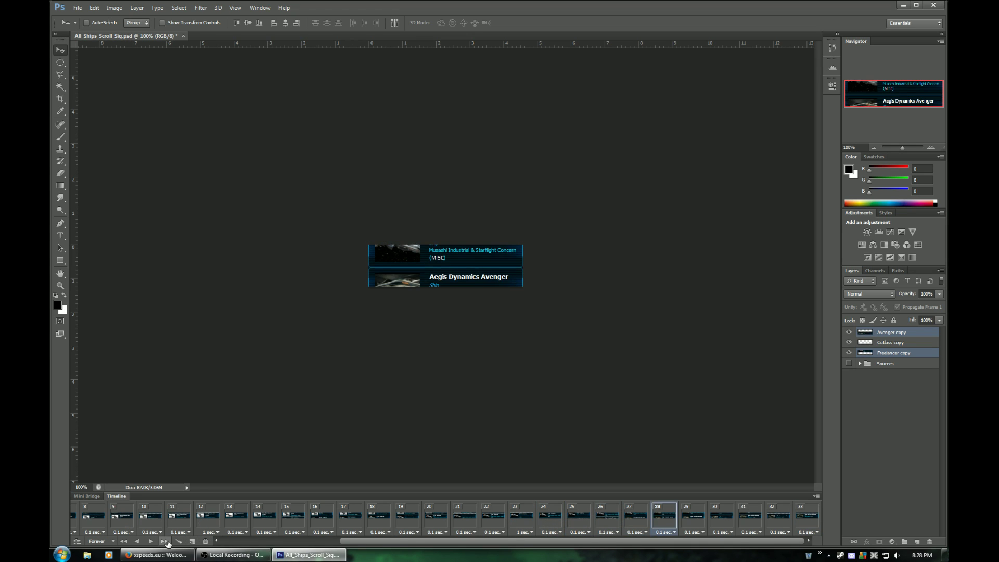
{"action": "left_click", "coordinate": [167, 542]}
{"action": "left_click", "coordinate": [166, 542]}
{"action": "left_click", "coordinate": [167, 542]}
{"action": "left_click", "coordinate": [167, 542]}
{"action": "left_click", "coordinate": [166, 542]}
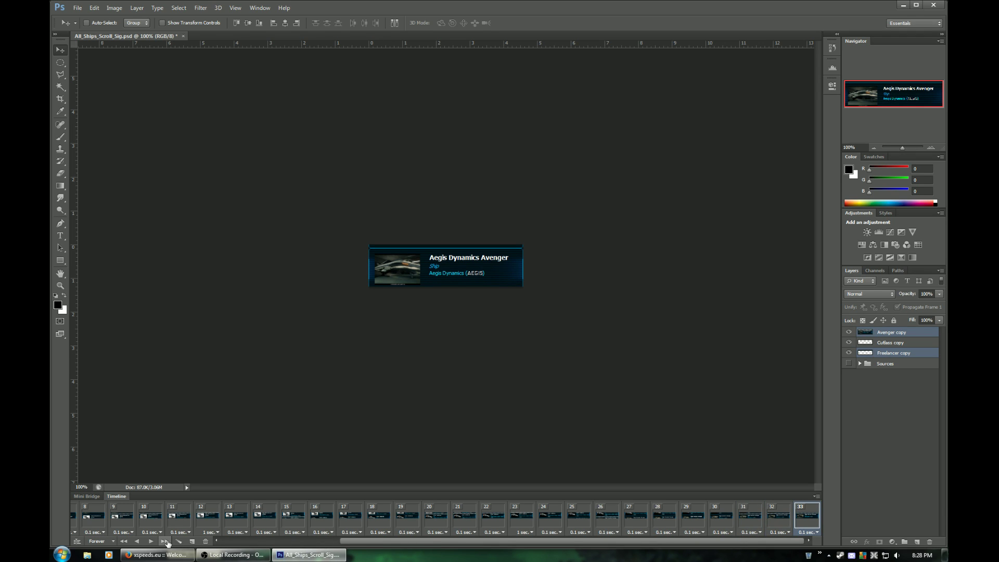
{"action": "left_click", "coordinate": [167, 542]}
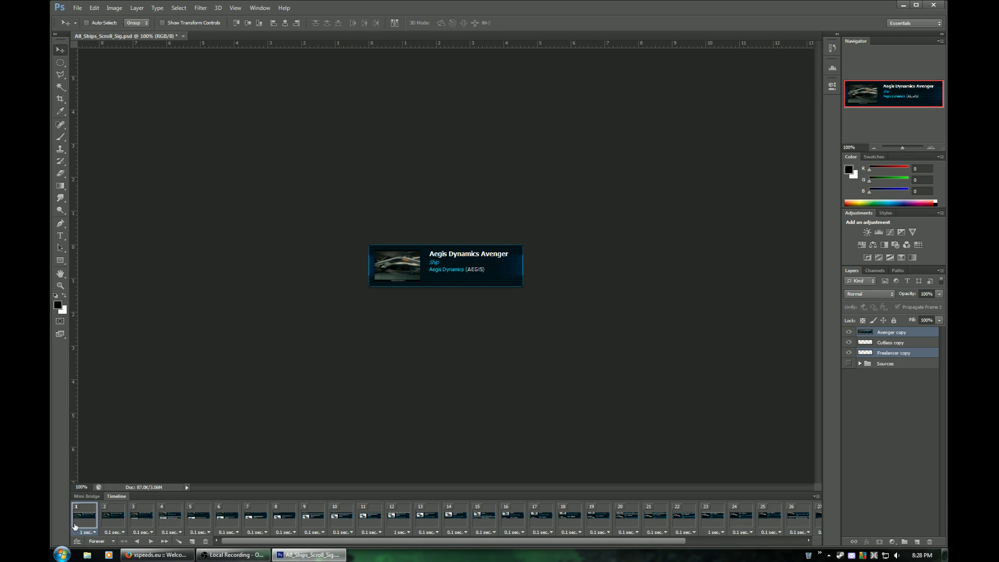
Play the scrolling animation and then stop it
{"action": "left_click", "coordinate": [151, 541]}
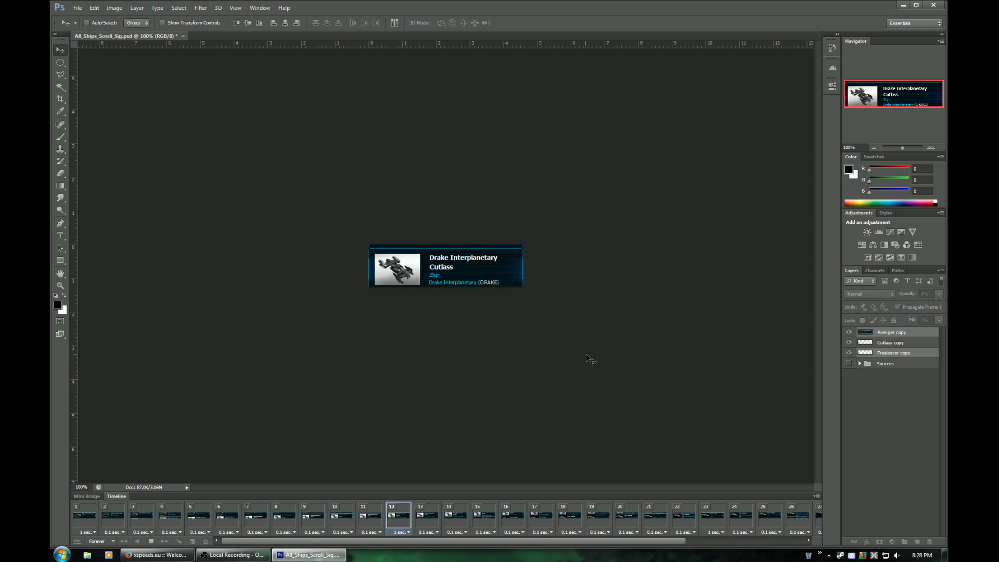
{"action": "left_click", "coordinate": [151, 542]}
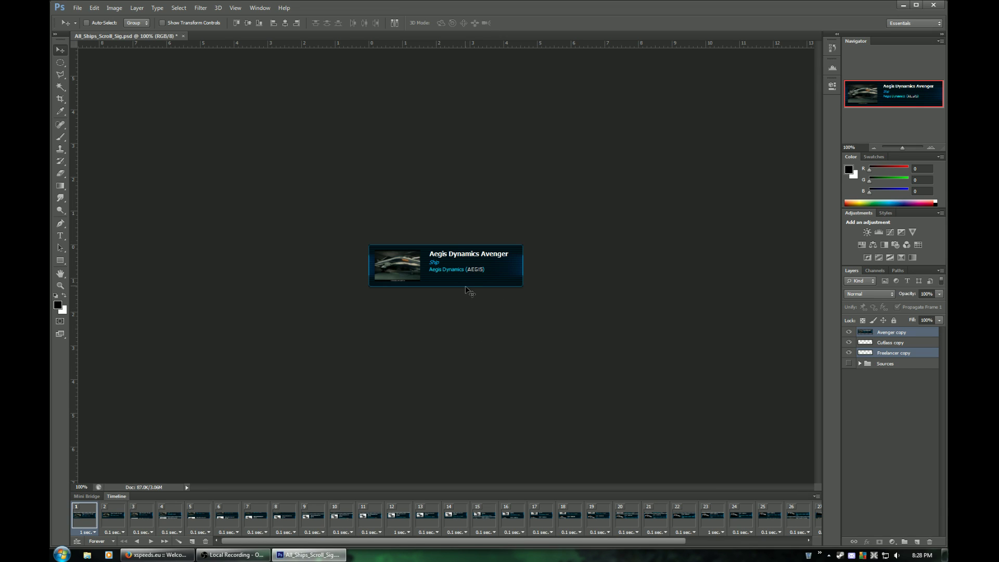
{"action": "left_click", "coordinate": [77, 8]}
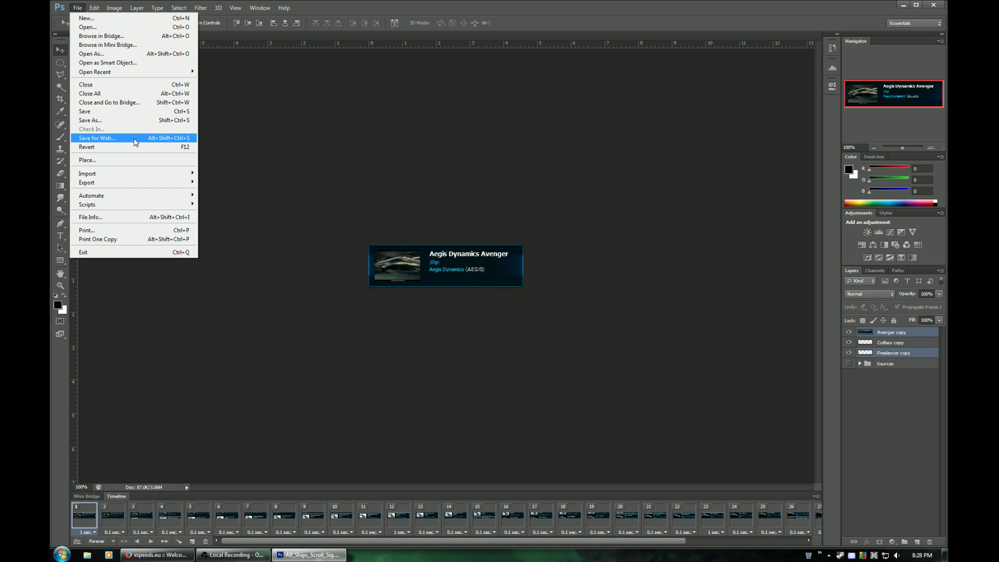
Open Save for Web and play then stop the animated preview
{"action": "left_click", "coordinate": [172, 143]}
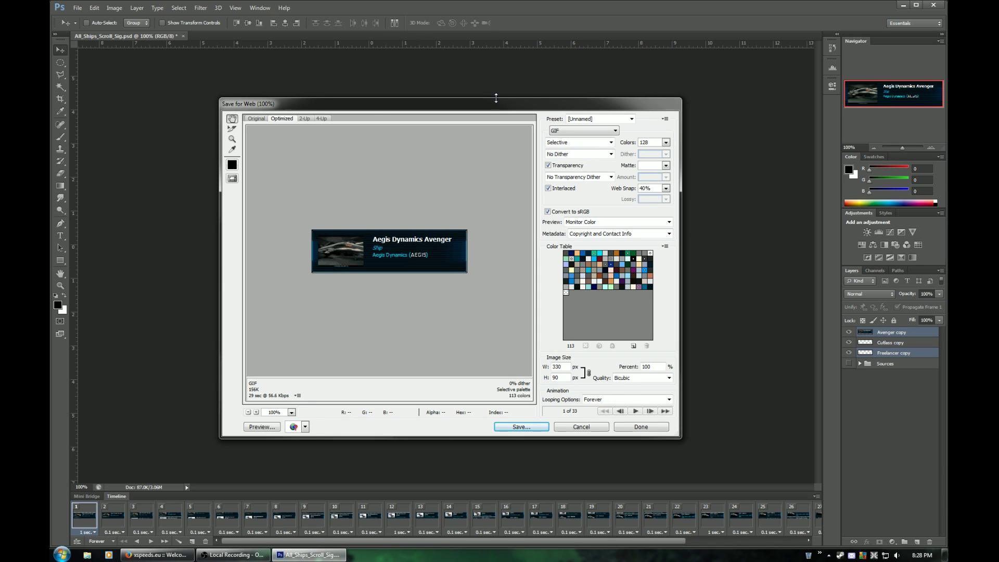
{"action": "left_click_drag", "start_coordinate": [496, 98], "coordinate": [489, 87]}
{"action": "left_click", "coordinate": [630, 401]}
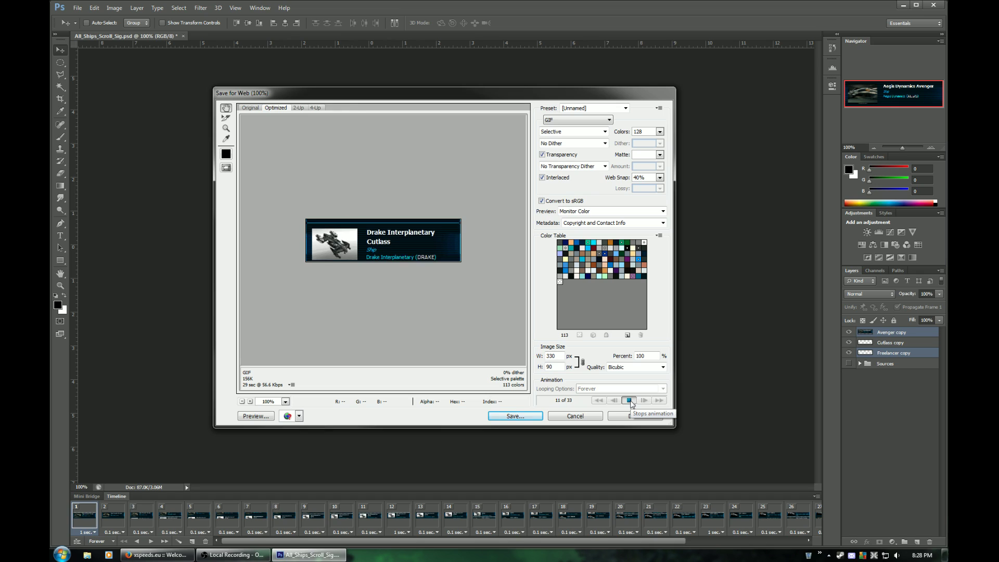
{"action": "left_click", "coordinate": [630, 401]}
Compare GIF 128 Dithered and GIF 128 No Dither presets, settling on GIF 128 No Dither
{"action": "left_click", "coordinate": [625, 109]}
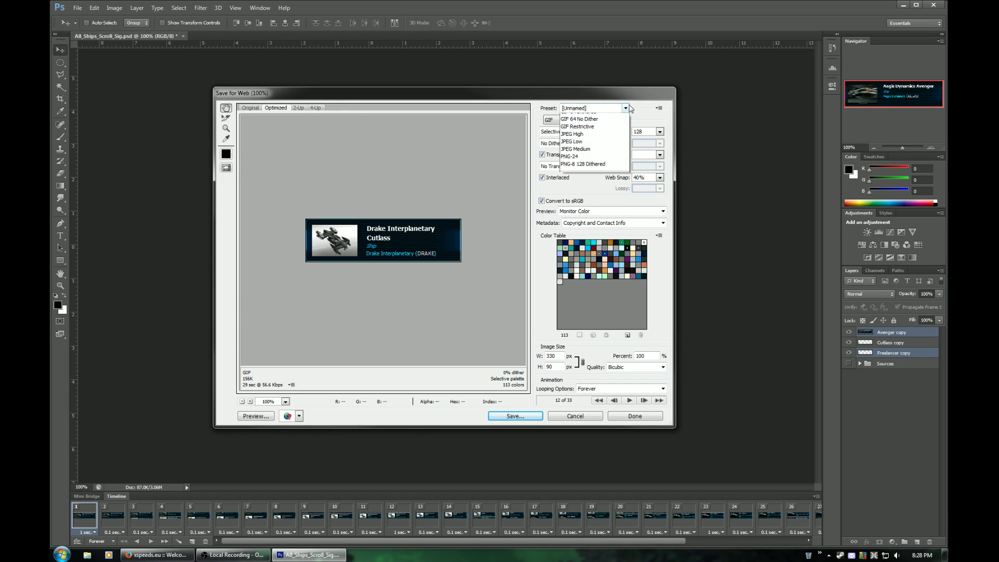
{"action": "left_click", "coordinate": [596, 119]}
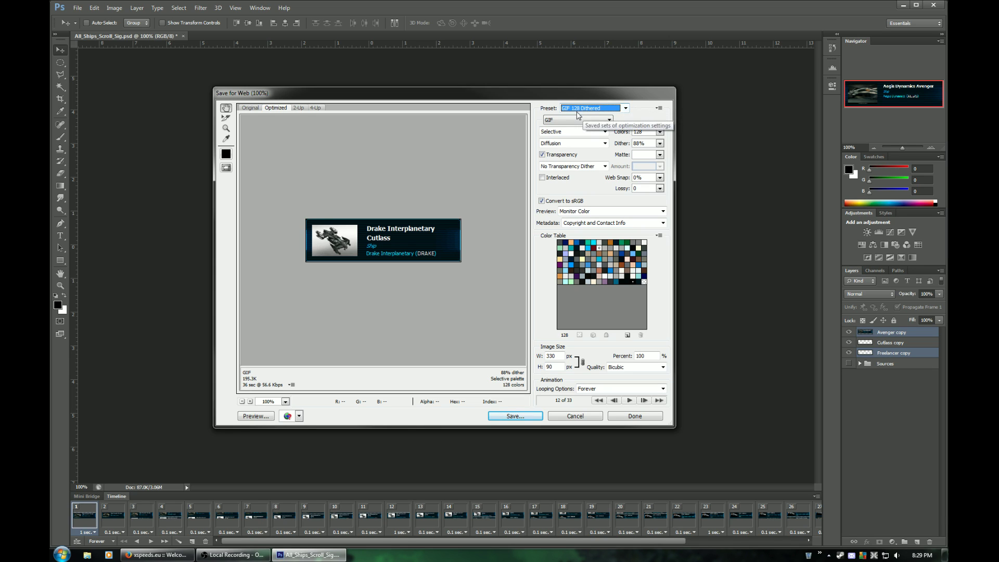
{"action": "left_click", "coordinate": [625, 108]}
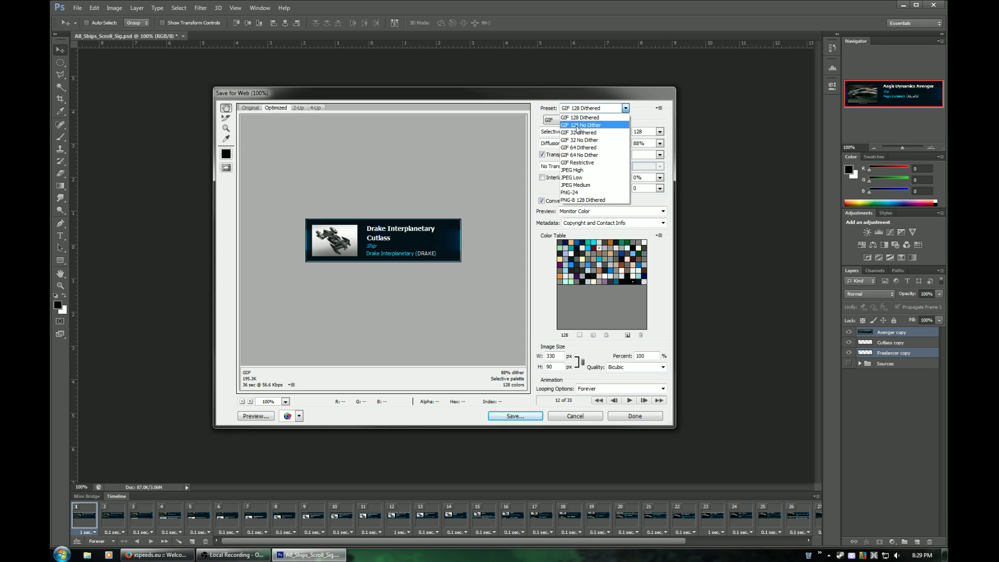
{"action": "left_click", "coordinate": [578, 126]}
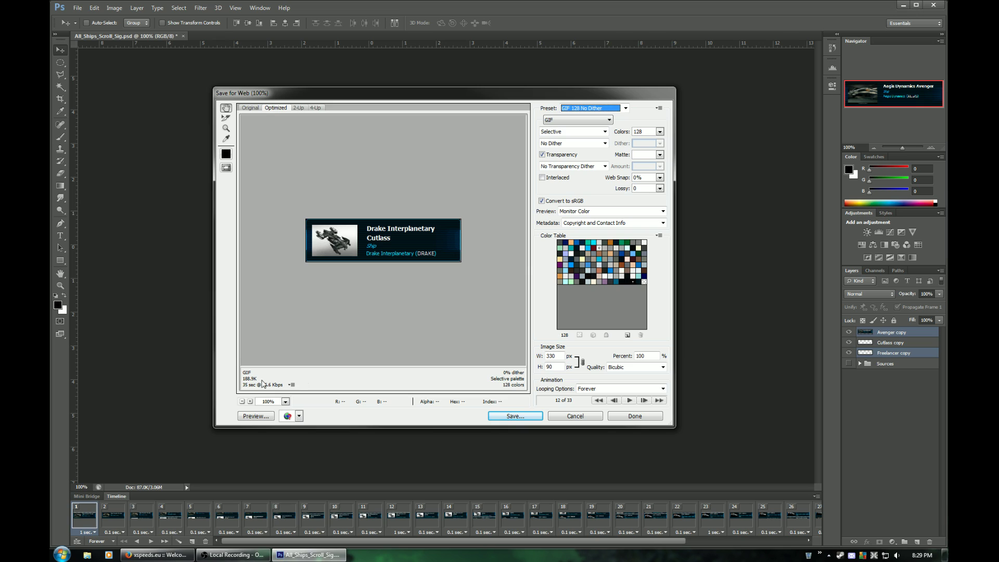
{"action": "left_click", "coordinate": [625, 108]}
{"action": "left_click", "coordinate": [577, 120]}
{"action": "left_click", "coordinate": [625, 108]}
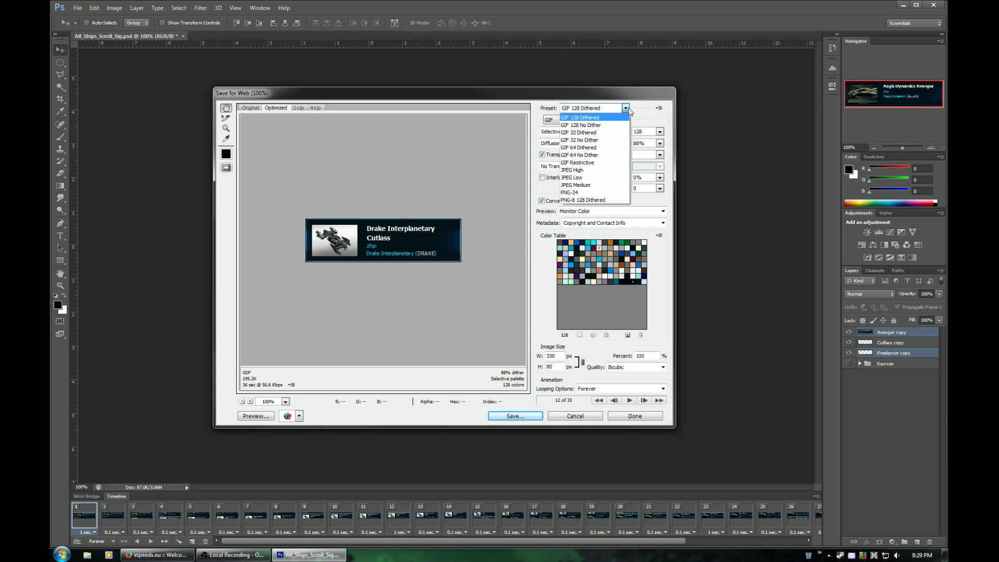
{"action": "left_click", "coordinate": [603, 127]}
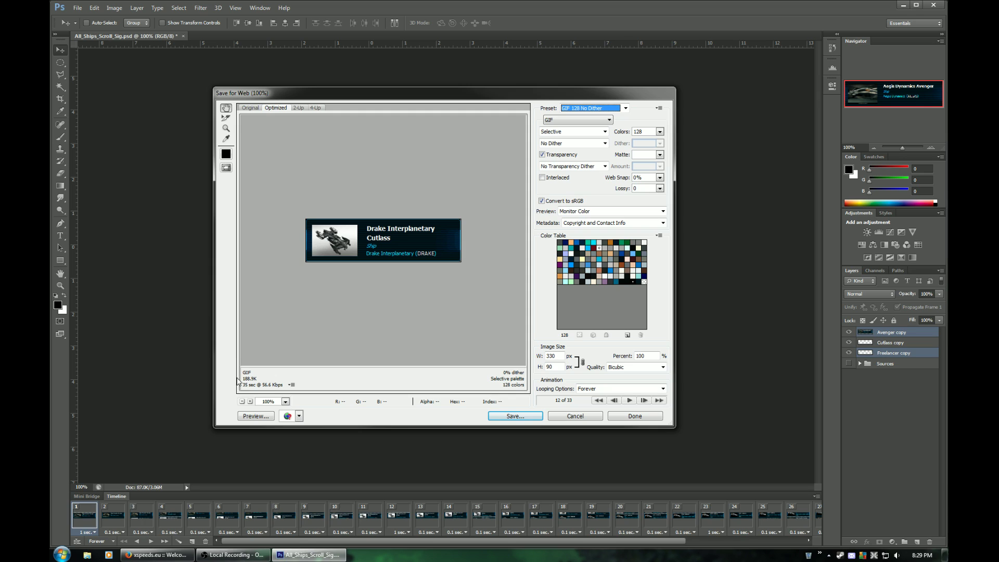
Check download estimates at 2 Mbps and 56.6 Kbps, then save the optimized GIF
{"action": "left_click", "coordinate": [292, 385]}
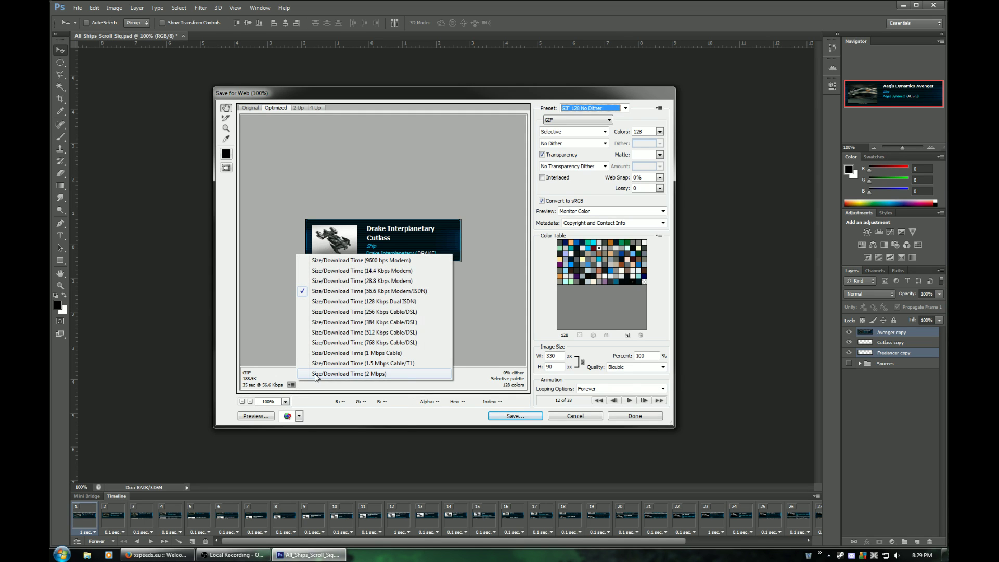
{"action": "left_click", "coordinate": [316, 374]}
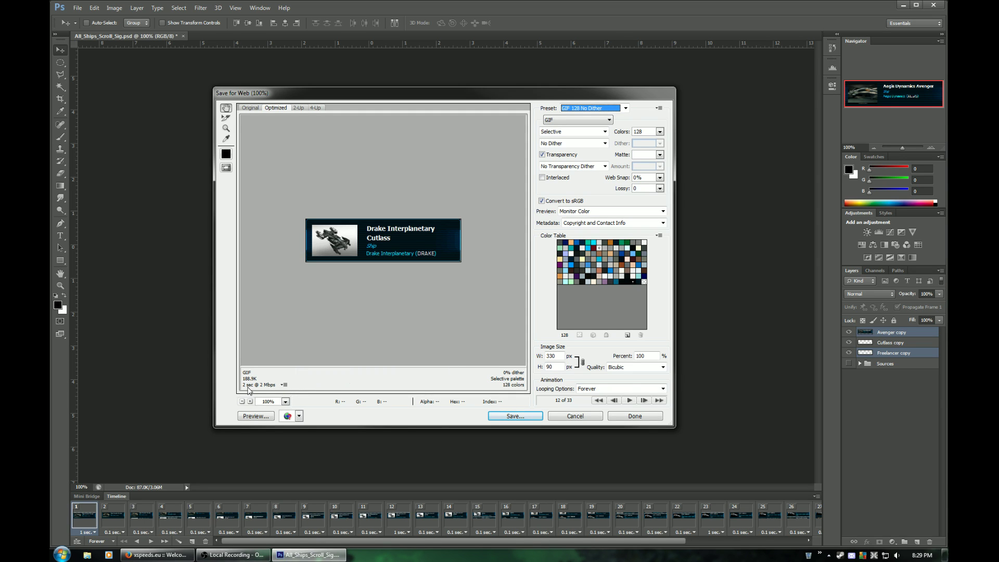
{"action": "left_click", "coordinate": [284, 385]}
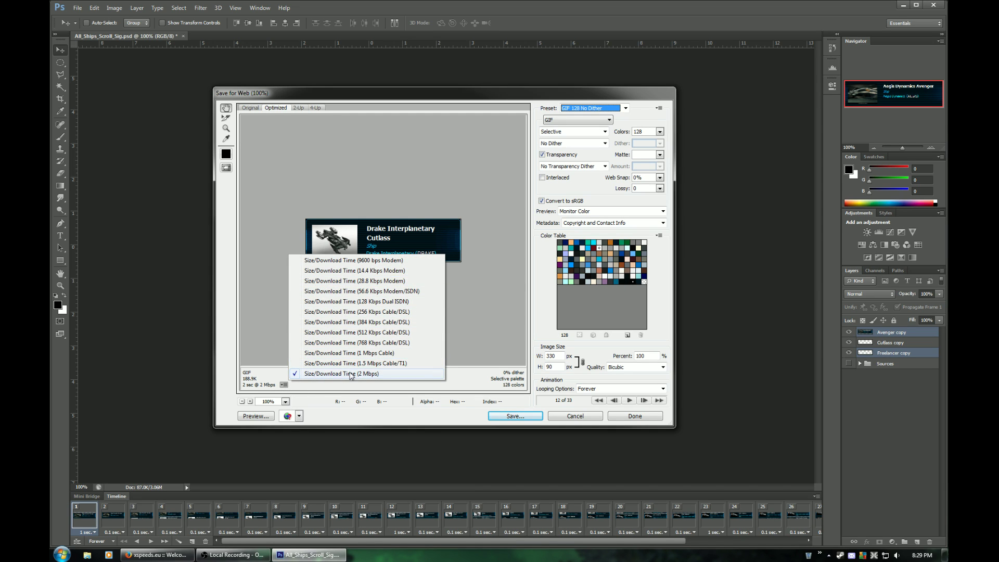
{"action": "left_click", "coordinate": [373, 292]}
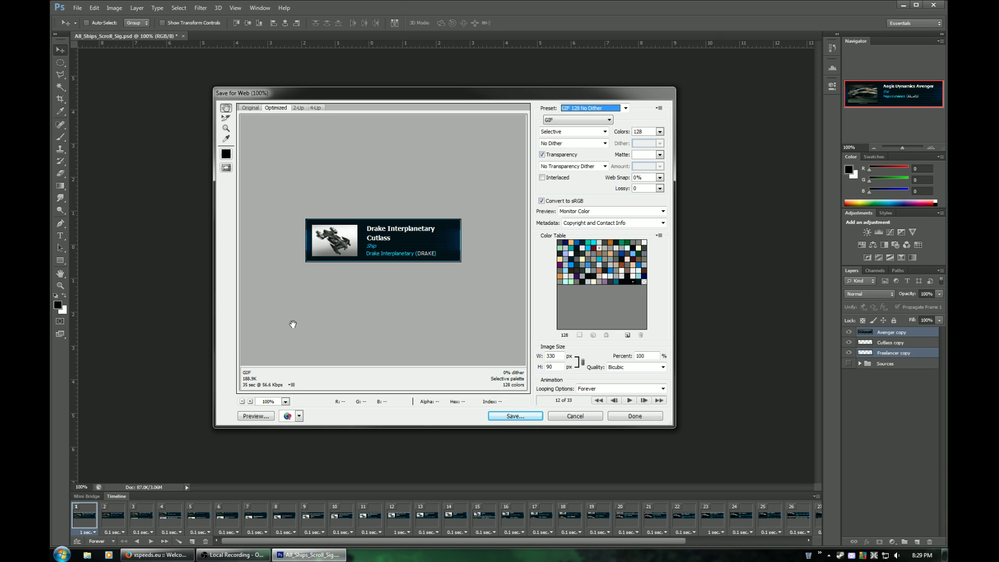
{"action": "left_click", "coordinate": [529, 416]}
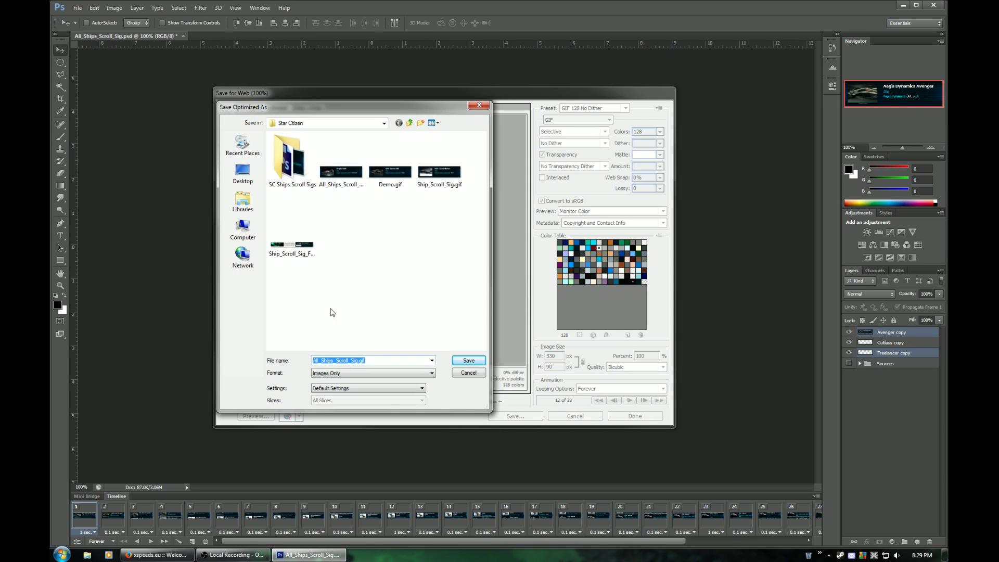
Save the animated GIF over Demo.gif in the Star Citizen folder, confirming the replacement
{"action": "left_click", "coordinate": [392, 177]}
{"action": "key", "text": "Tab"}
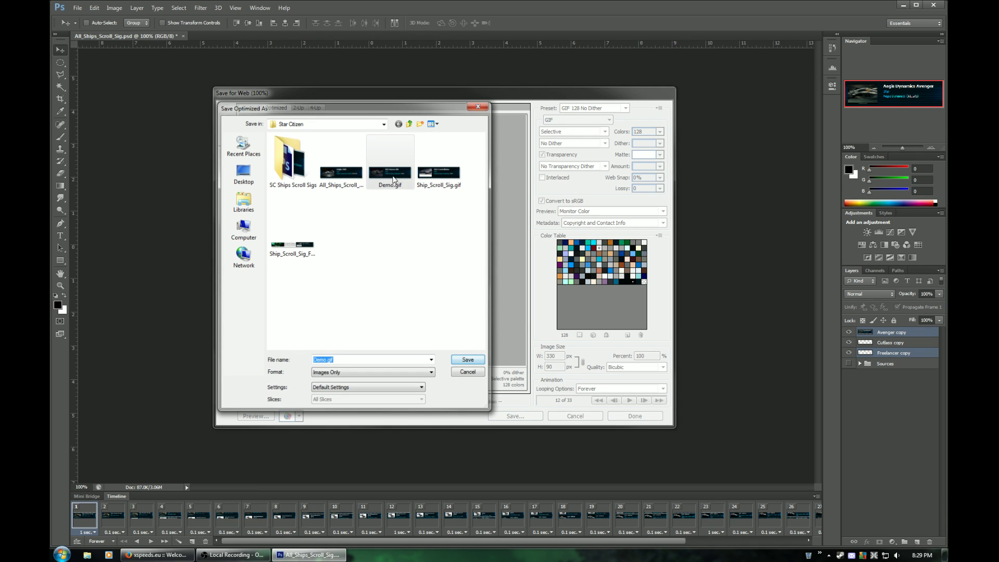
{"action": "key", "text": "Return"}
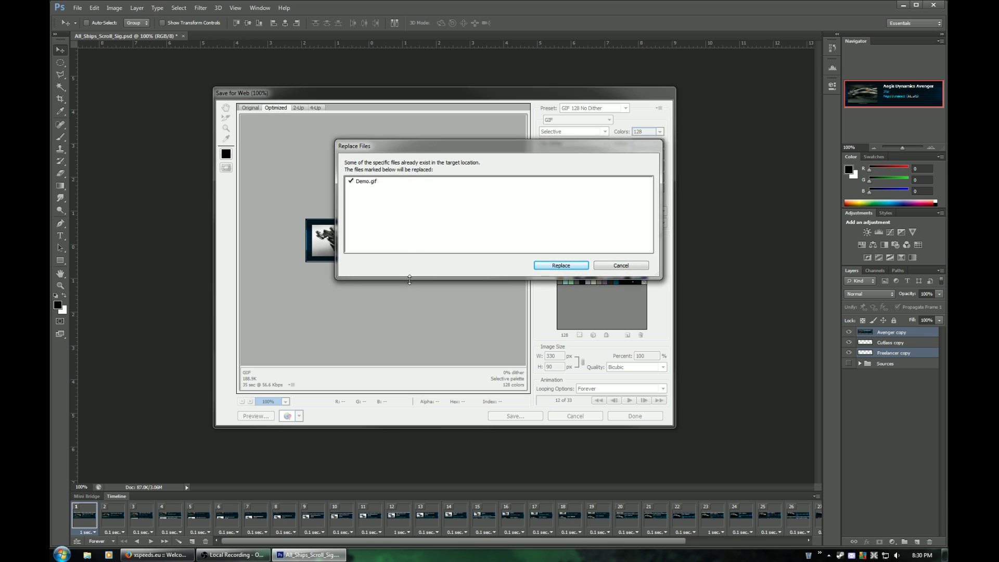
{"action": "left_click", "coordinate": [542, 267]}
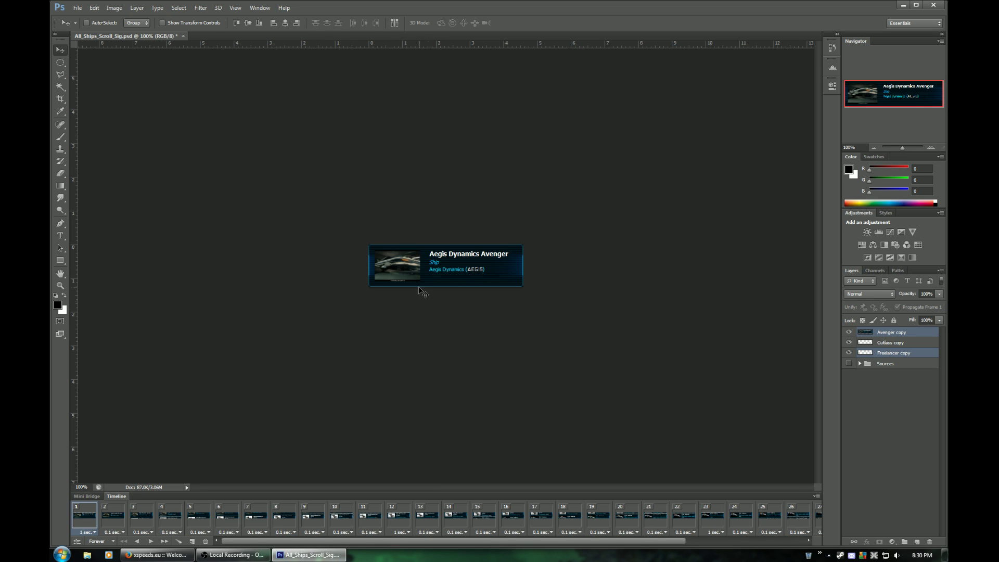
{"action": "left_click", "coordinate": [151, 541]}
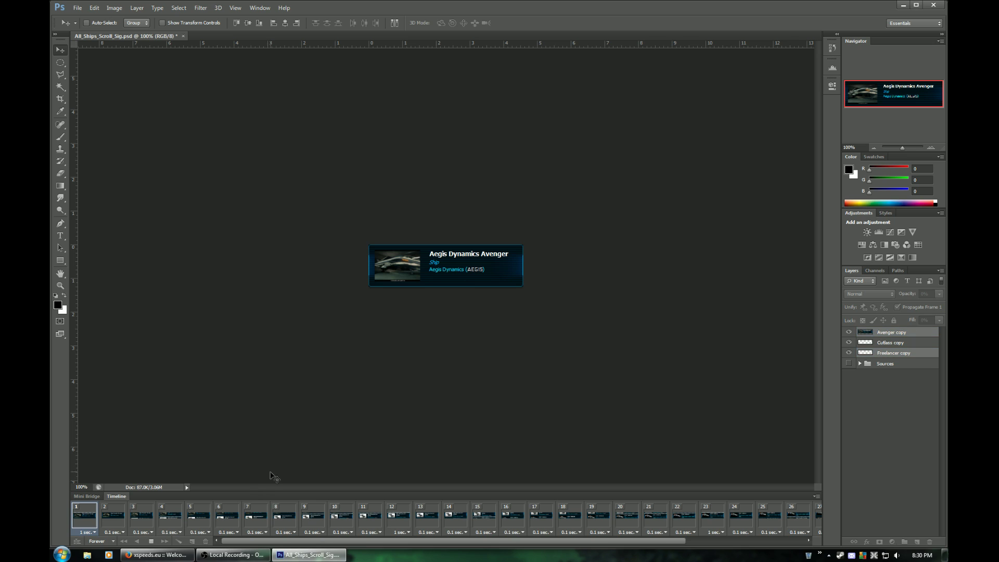
{"action": "left_click", "coordinate": [152, 542]}
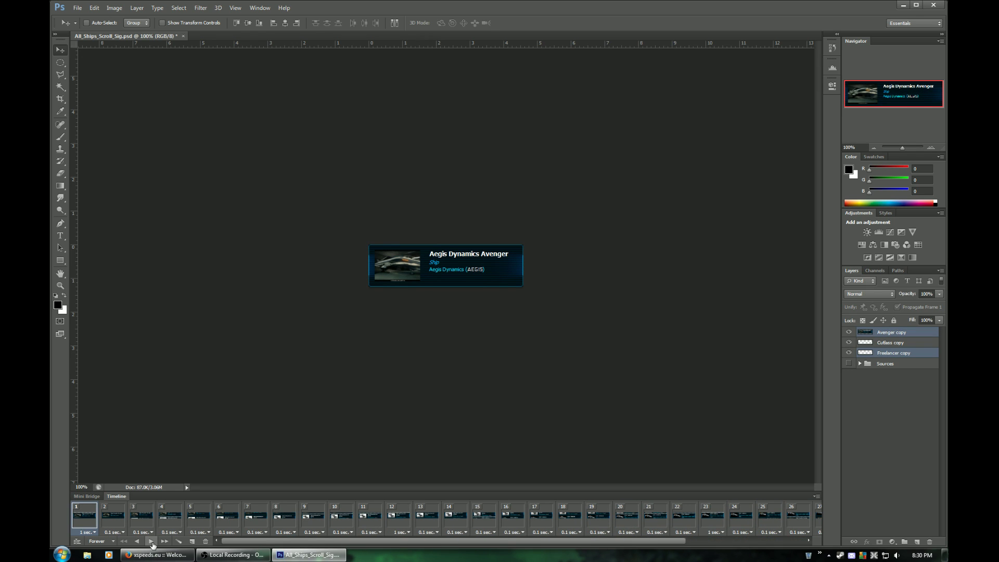